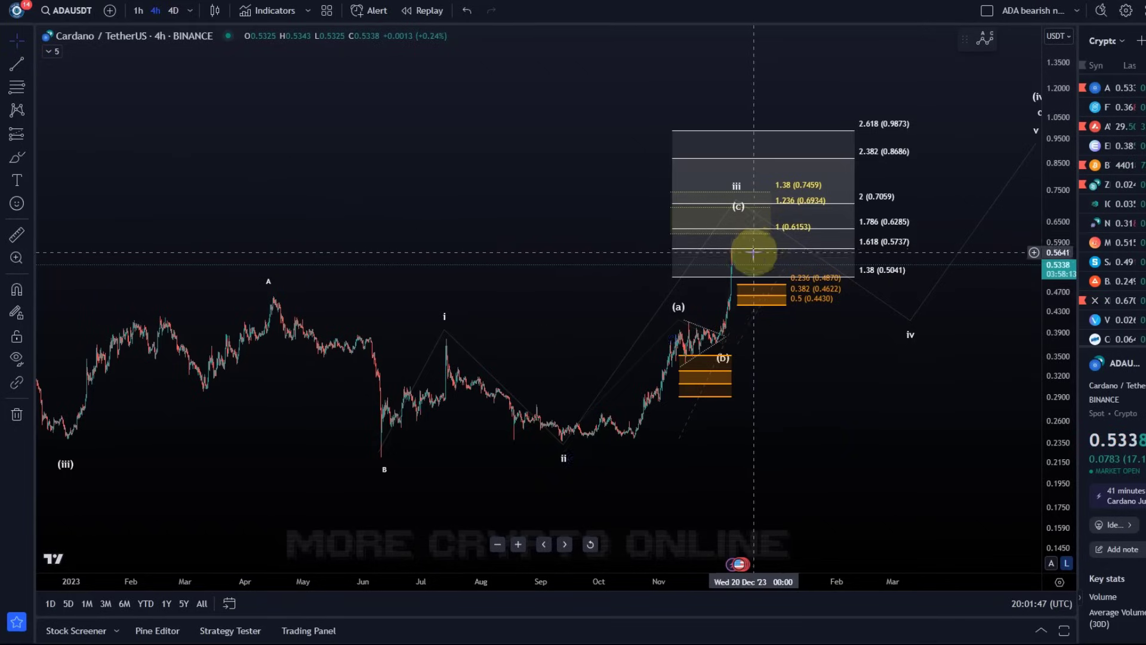
# Step: Brush a freehand path from the B low through waves i to v, circle the (iv) label, and sketch the decline after it
pyautogui.moveTo(797, 371); pyautogui.dragTo(606, 396)
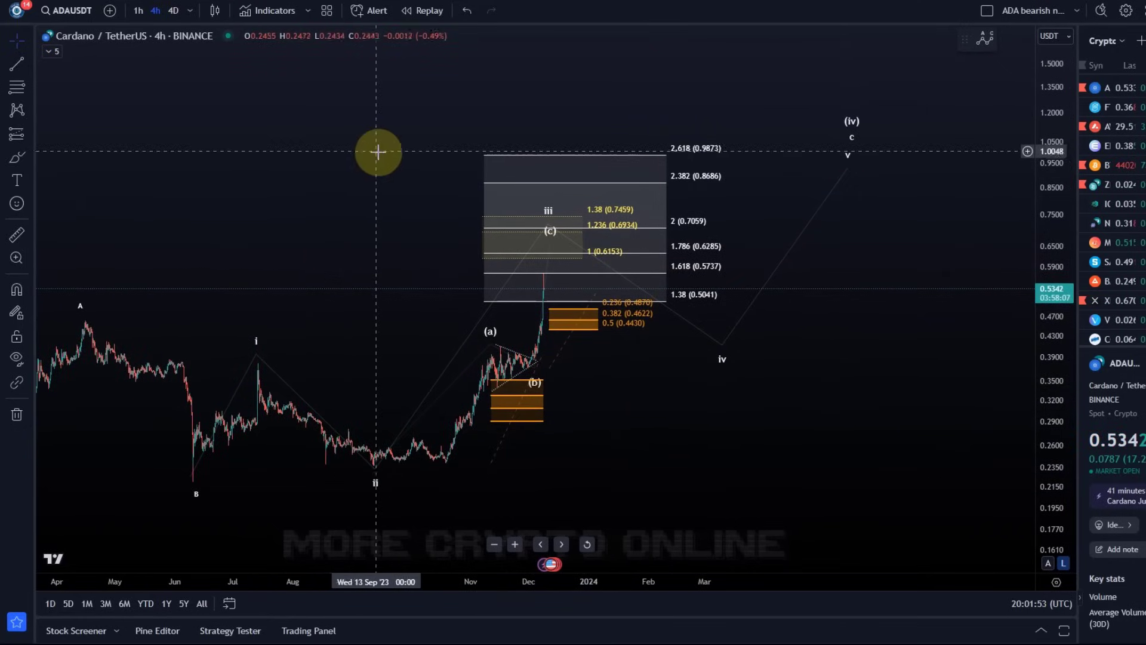
pyautogui.moveTo(381, 159)
pyautogui.mouseDown()
pyautogui.moveTo(482, 157)
pyautogui.moveTo(425, 158)
pyautogui.mouseUp()
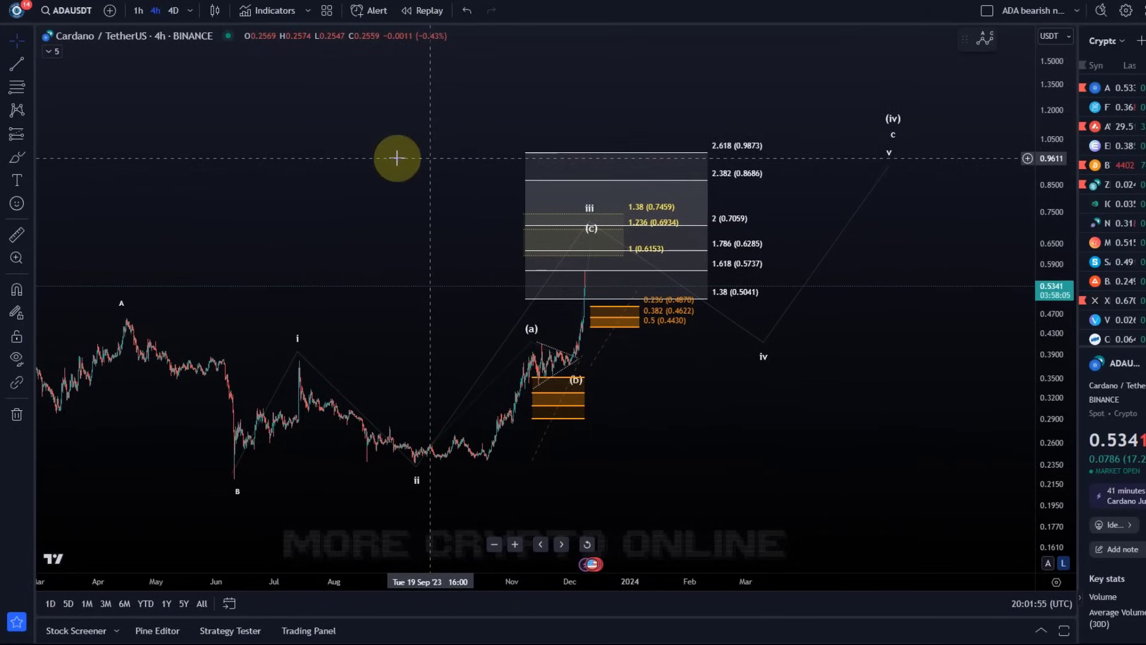
pyautogui.click(18, 159)
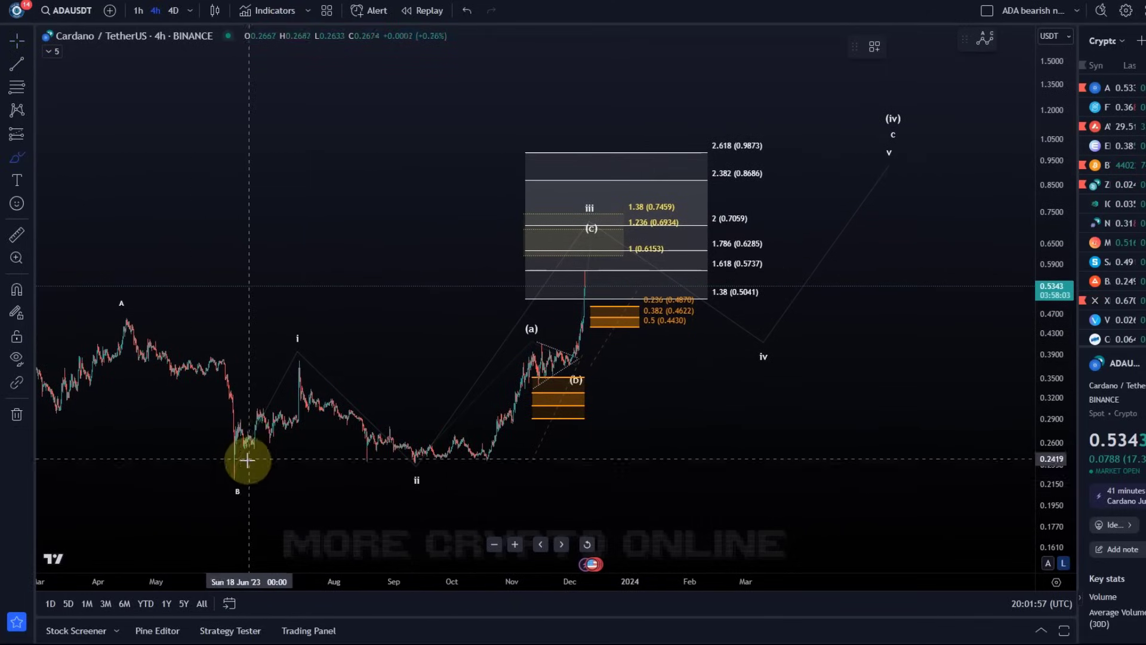
pyautogui.moveTo(236, 483)
pyautogui.mouseDown()
pyautogui.moveTo(285, 410)
pyautogui.moveTo(440, 478)
pyautogui.moveTo(597, 269)
pyautogui.moveTo(720, 361)
pyautogui.moveTo(880, 187)
pyautogui.mouseUp()
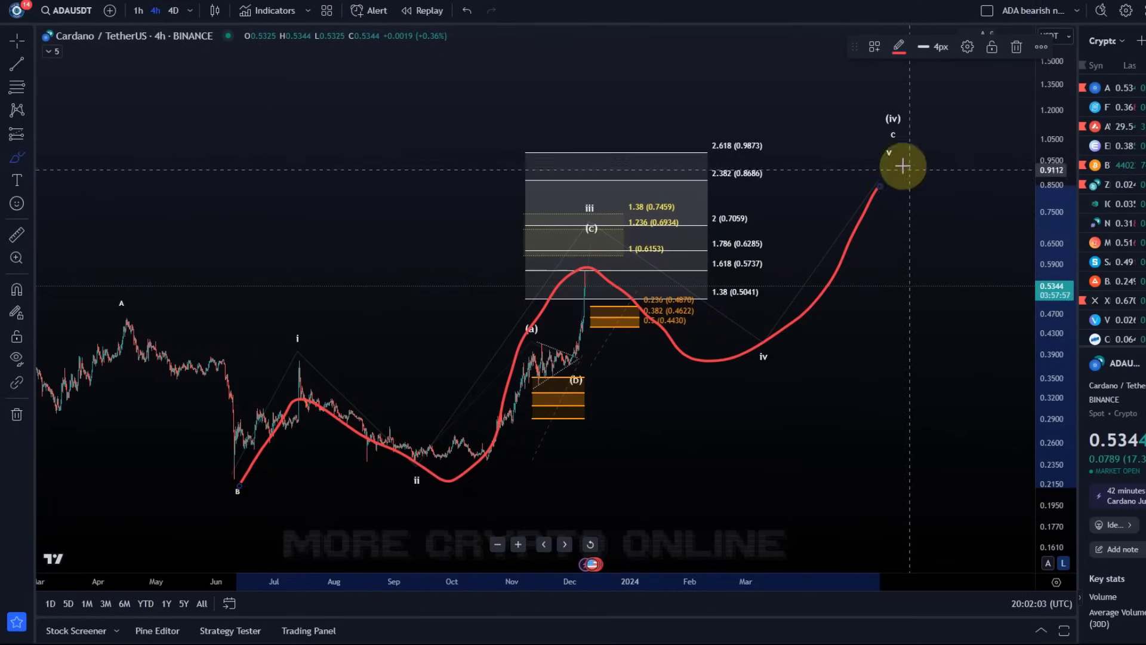
pyautogui.moveTo(871, 134)
pyautogui.mouseDown()
pyautogui.moveTo(913, 115)
pyautogui.moveTo(873, 113)
pyautogui.mouseUp()
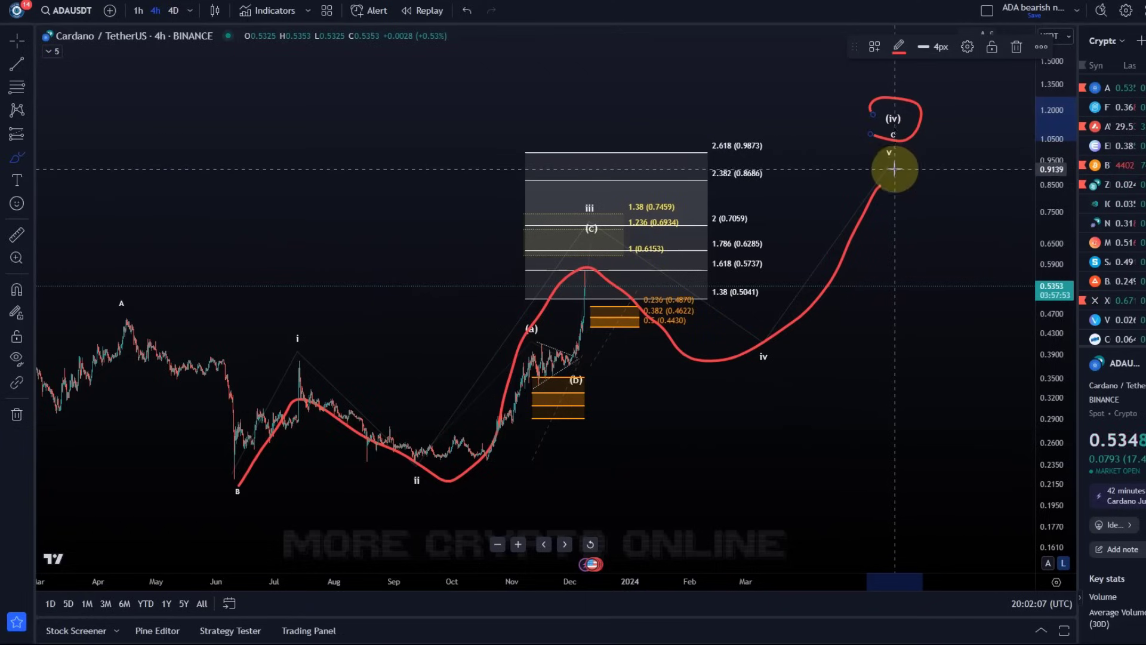
pyautogui.moveTo(888, 175); pyautogui.dragTo(970, 511)
pyautogui.moveTo(882, 494)
pyautogui.mouseDown()
pyautogui.moveTo(967, 558)
pyautogui.moveTo(1002, 404)
pyautogui.mouseUp()
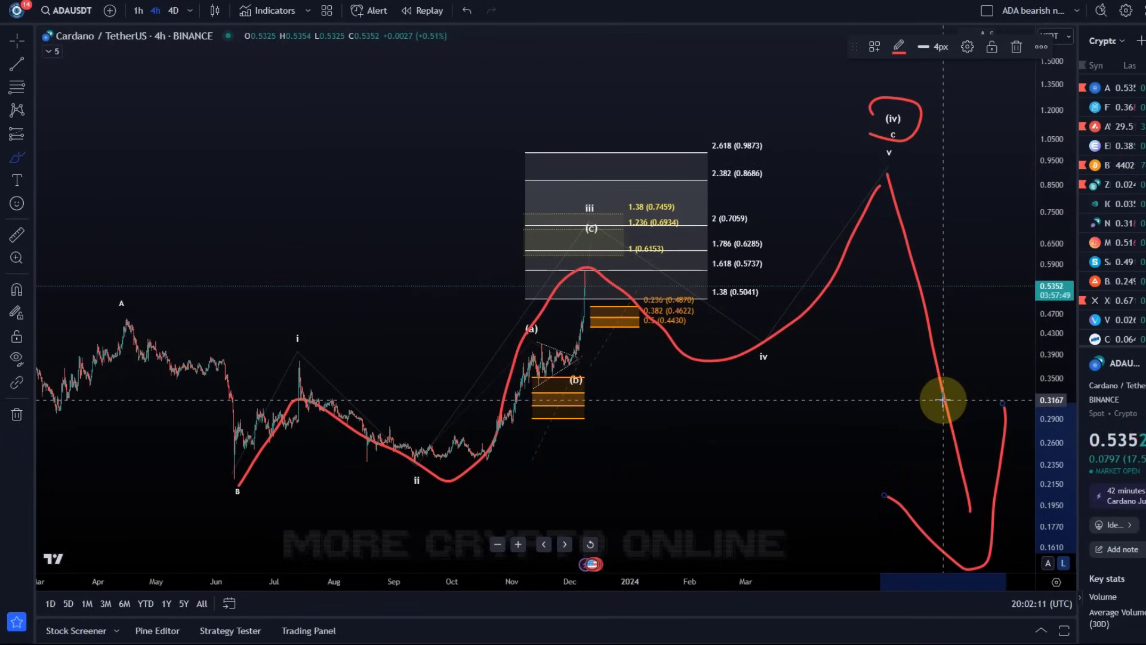
# Step: Undo the freehand wave path, the circle around (iv) and the decline strokes
pyautogui.click(467, 11)
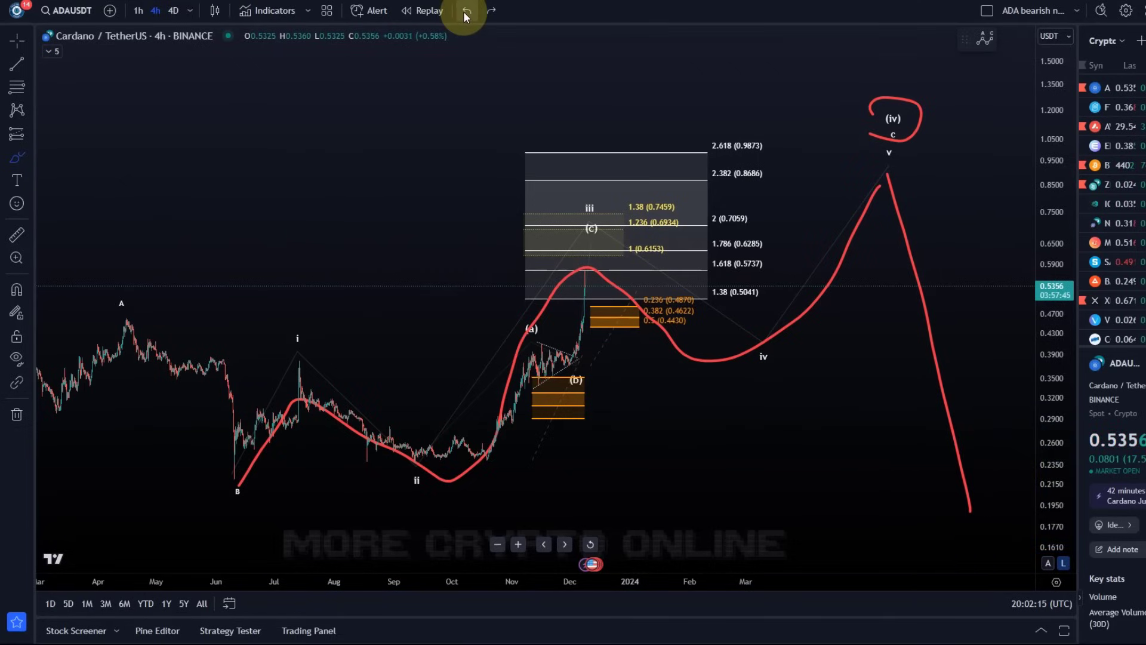
pyautogui.click(467, 11)
pyautogui.click(466, 11)
pyautogui.click(466, 10)
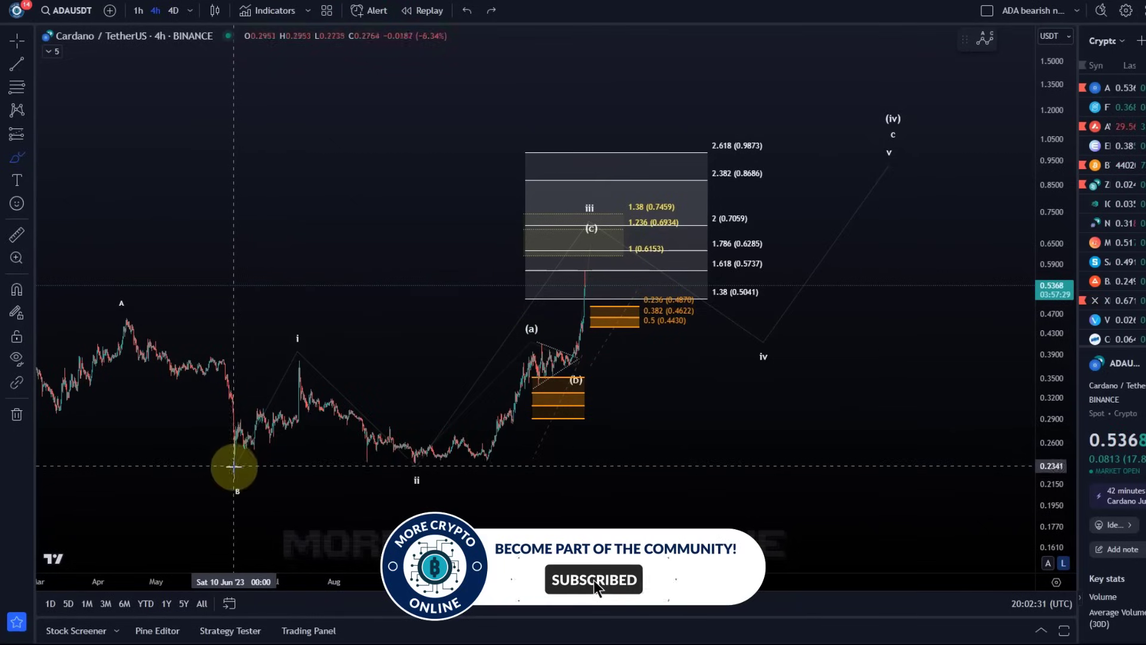
# Step: Brush the five-wave path from the B low up to wave v again, adding a zigzag decline and short vertical marks beside it
pyautogui.moveTo(232, 476)
pyautogui.mouseDown()
pyautogui.moveTo(299, 334)
pyautogui.moveTo(418, 471)
pyautogui.moveTo(594, 302)
pyautogui.moveTo(674, 296)
pyautogui.moveTo(793, 235)
pyautogui.moveTo(841, 164)
pyautogui.mouseUp()
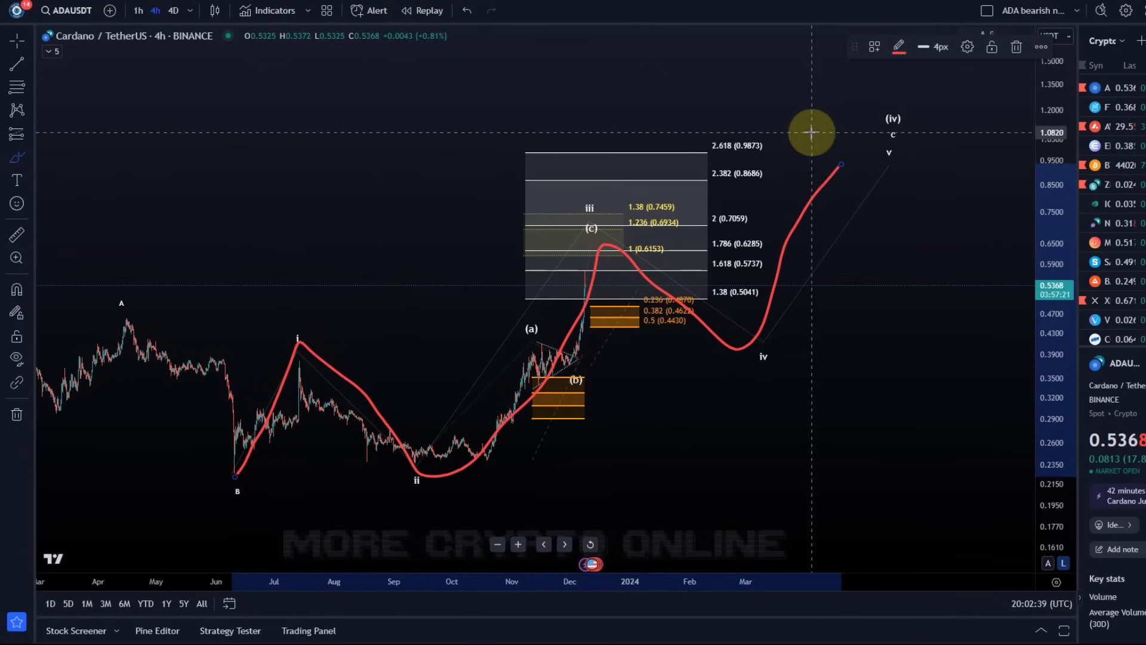
pyautogui.moveTo(825, 73); pyautogui.dragTo(827, 121)
pyautogui.moveTo(848, 173)
pyautogui.mouseDown()
pyautogui.moveTo(878, 238)
pyautogui.moveTo(942, 268)
pyautogui.moveTo(956, 327)
pyautogui.mouseUp()
pyautogui.moveTo(967, 439)
pyautogui.mouseDown()
pyautogui.moveTo(966, 384)
pyautogui.moveTo(984, 442)
pyautogui.mouseUp()
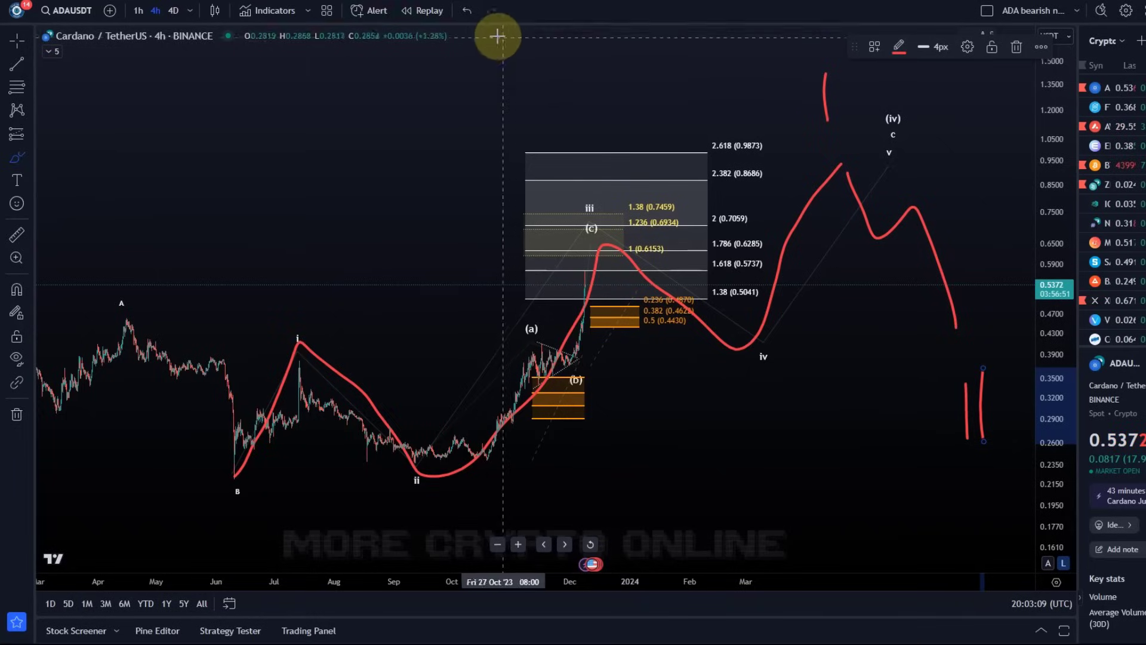
# Step: Undo the five-wave brush path together with its zigzag decline and vertical marks
pyautogui.click(463, 12)
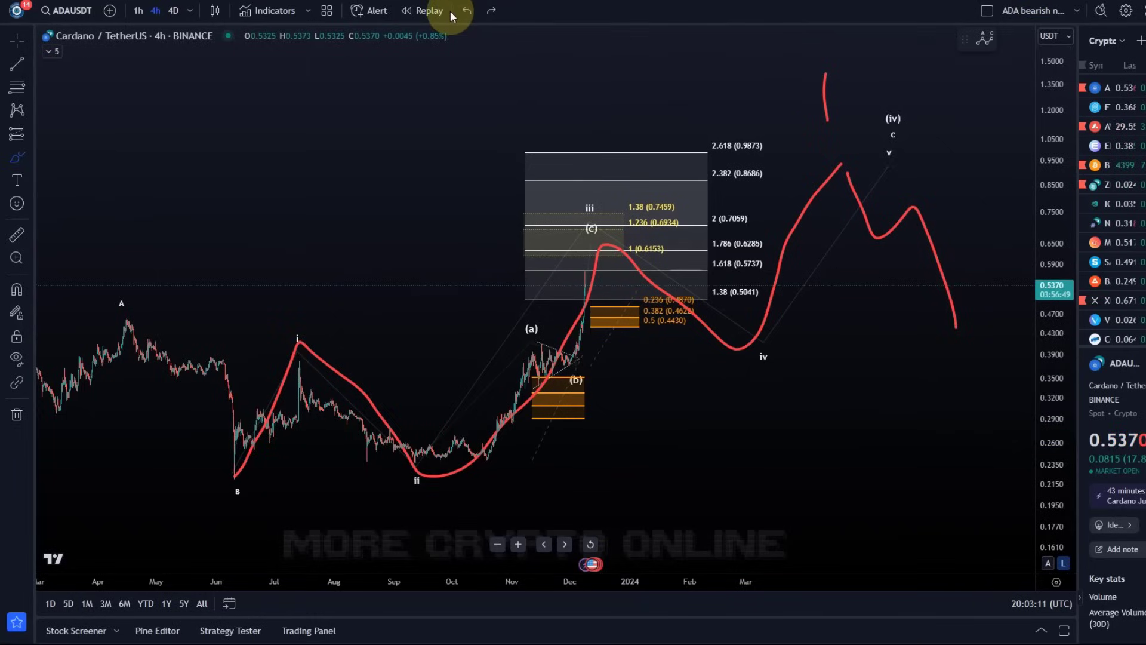
pyautogui.click(466, 12)
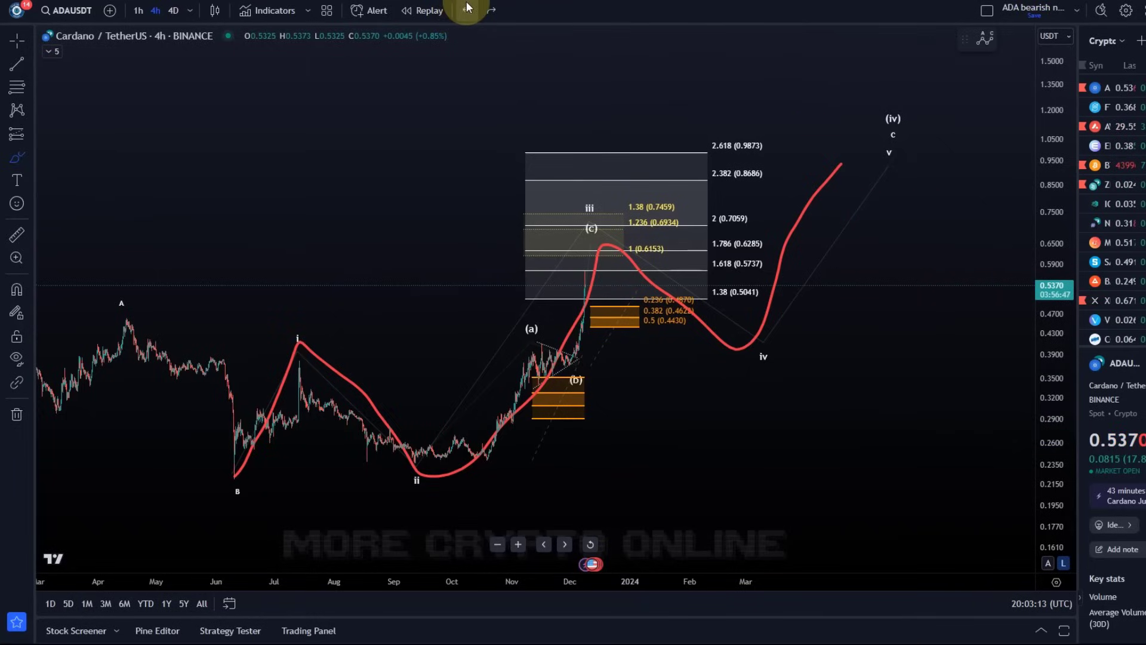
pyautogui.click(467, 10)
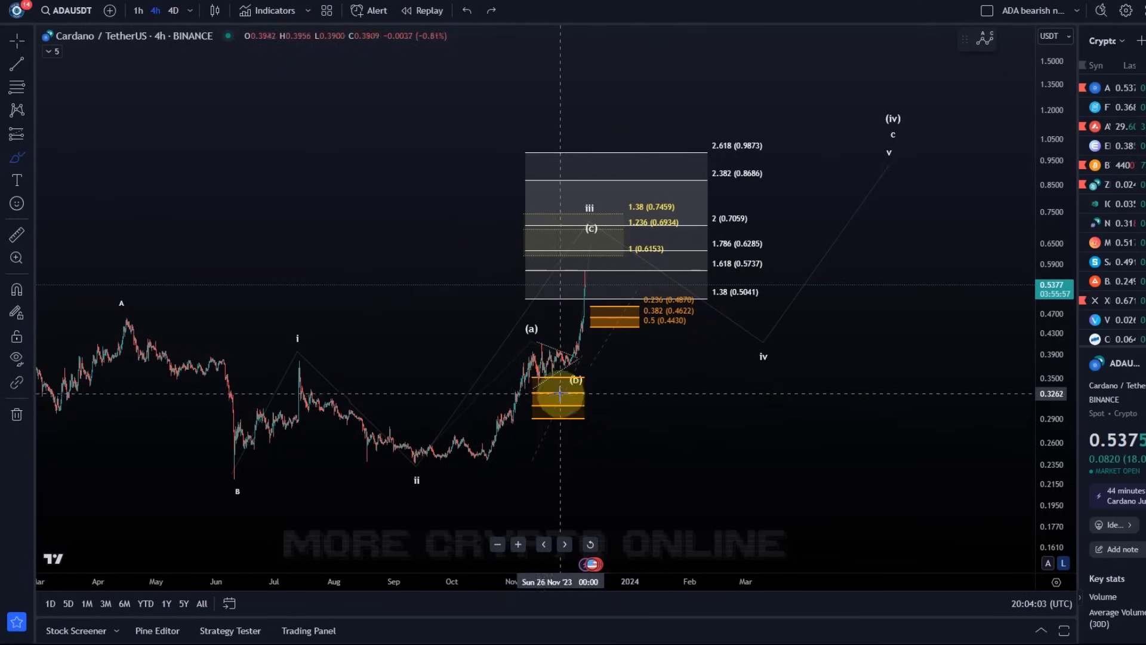
# Step: Brush a freehand curve from the June B low to the wave i high
pyautogui.scroll(4, 586, 411)
pyautogui.moveTo(538, 412); pyautogui.dragTo(796, 399)
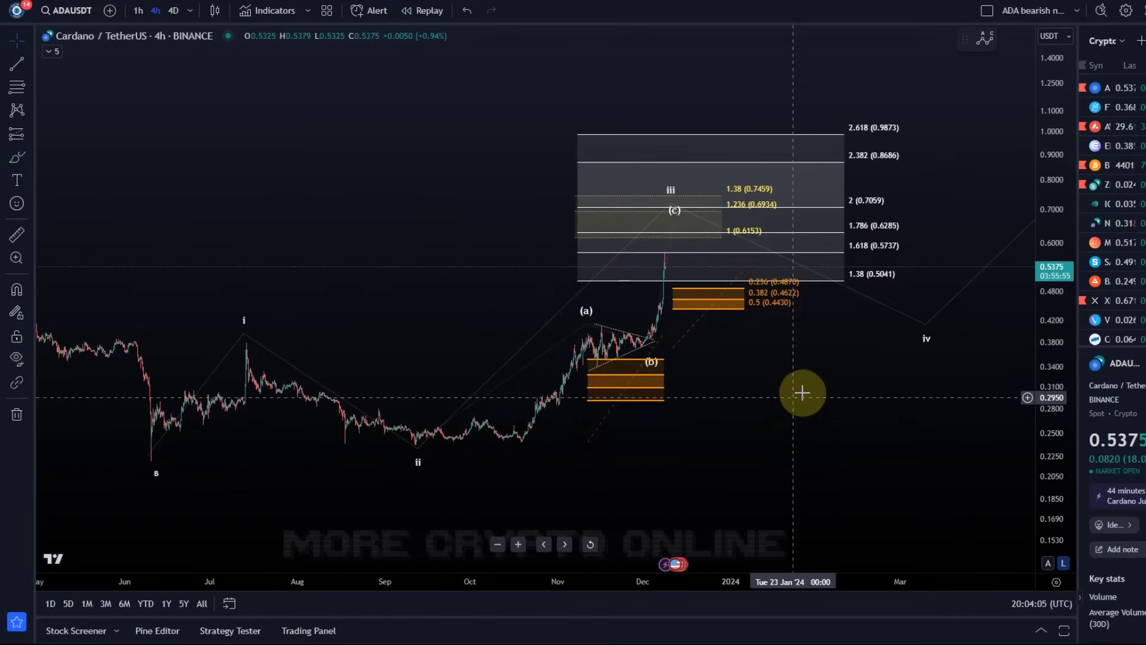
pyautogui.moveTo(1045, 478); pyautogui.dragTo(1018, 378)
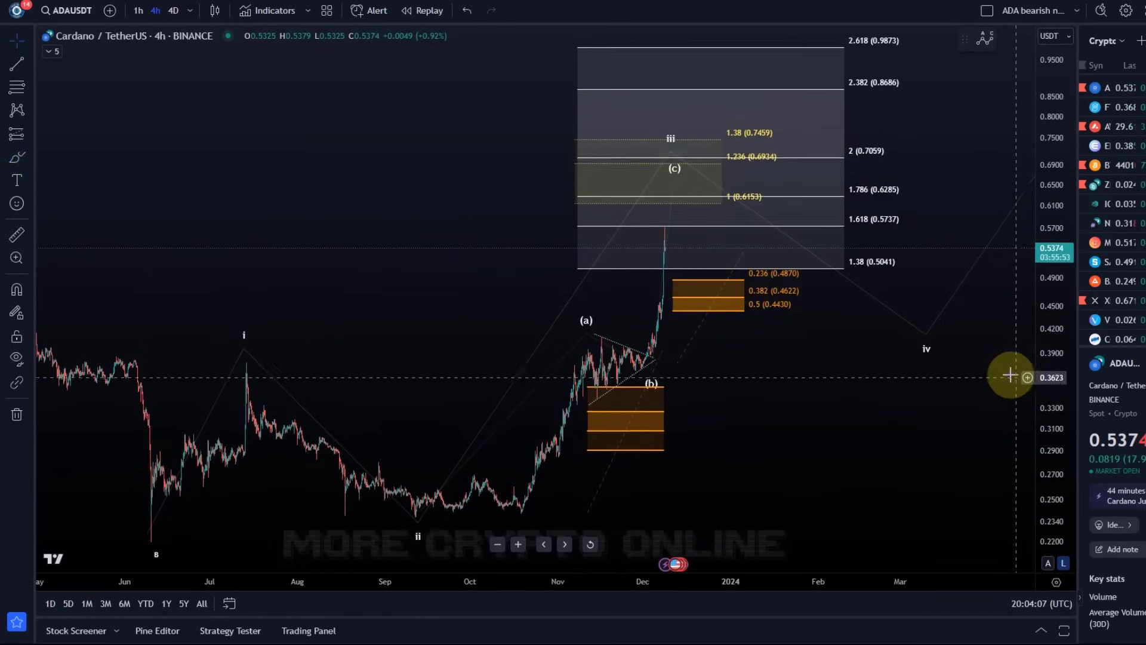
pyautogui.moveTo(714, 429); pyautogui.dragTo(698, 409)
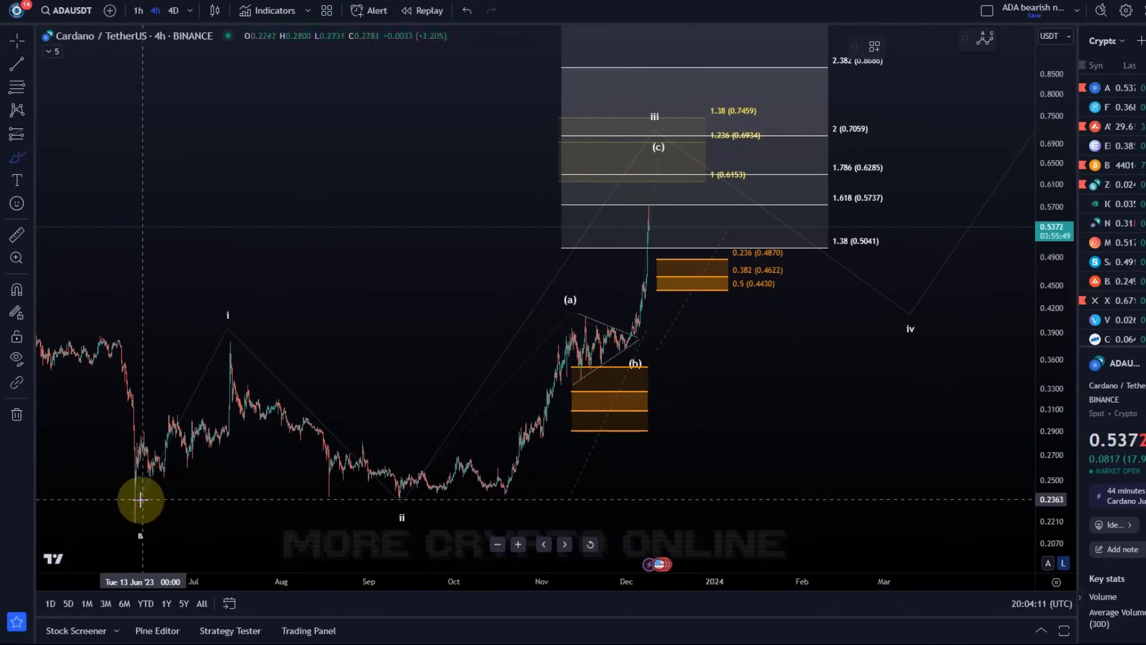
pyautogui.moveTo(127, 507)
pyautogui.mouseDown()
pyautogui.moveTo(134, 458)
pyautogui.moveTo(187, 449)
pyautogui.moveTo(238, 414)
pyautogui.moveTo(234, 341)
pyautogui.mouseUp()
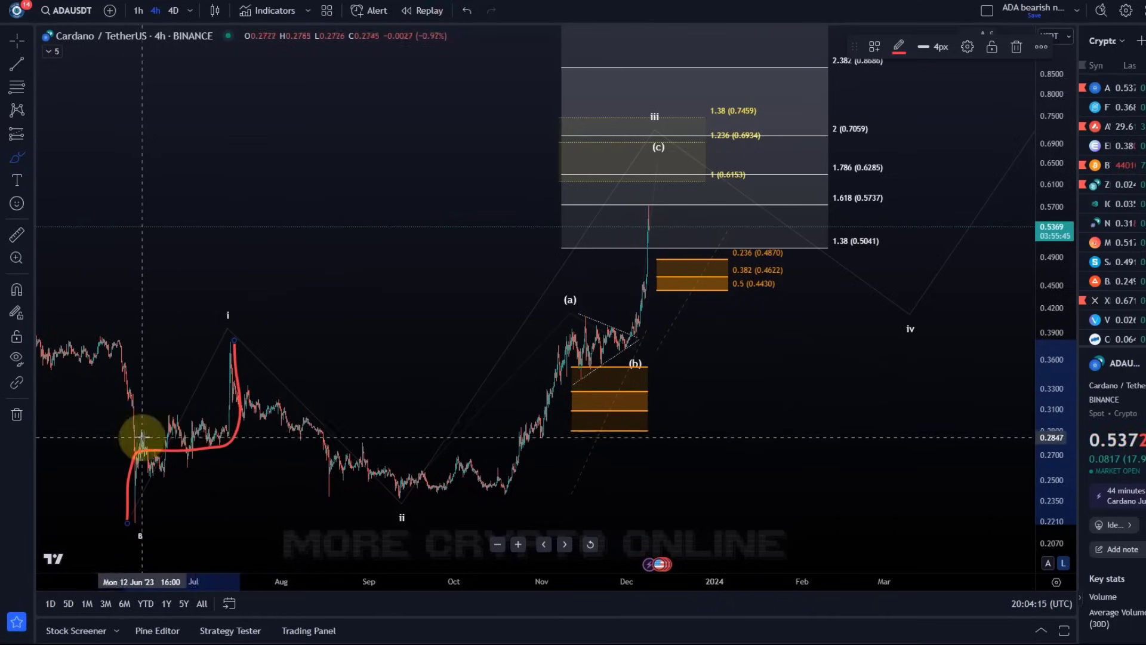
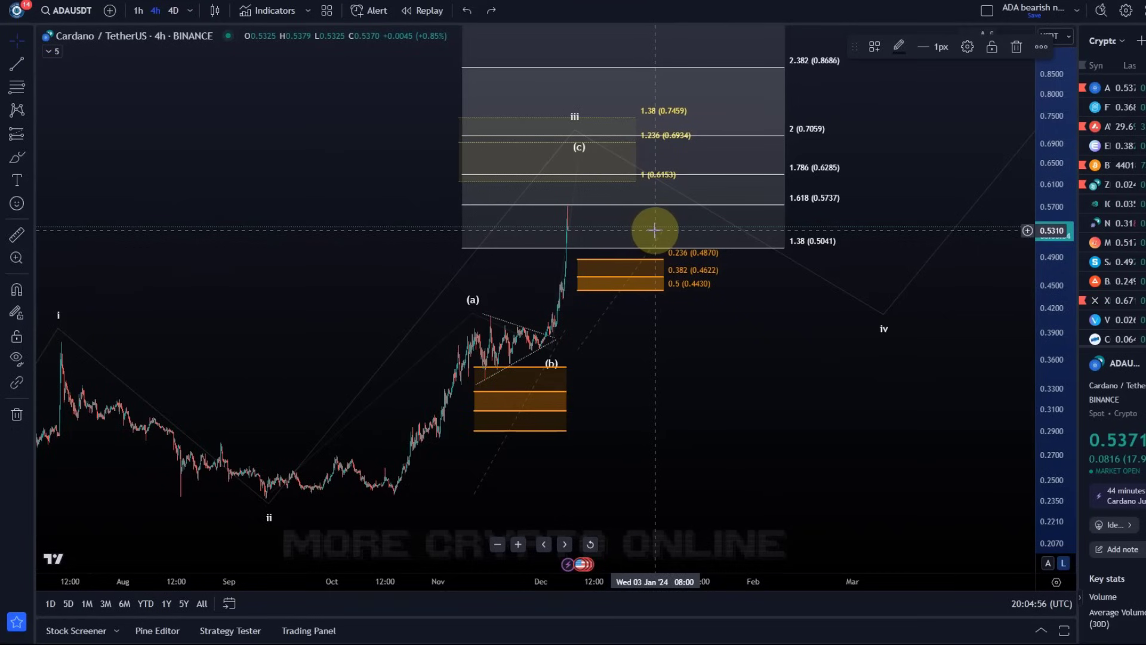
# Step: Switch the chart to the 1-hour interval and frame the rally below the wave iii target zone
pyautogui.scroll(2, 302, 141)
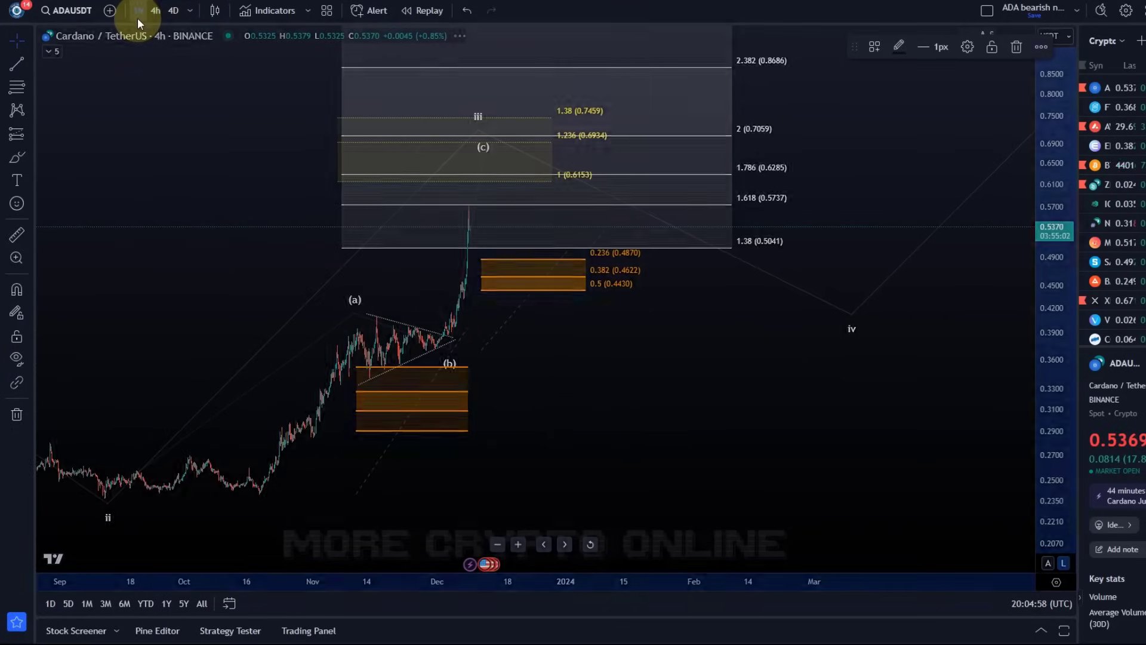
pyautogui.click(138, 11)
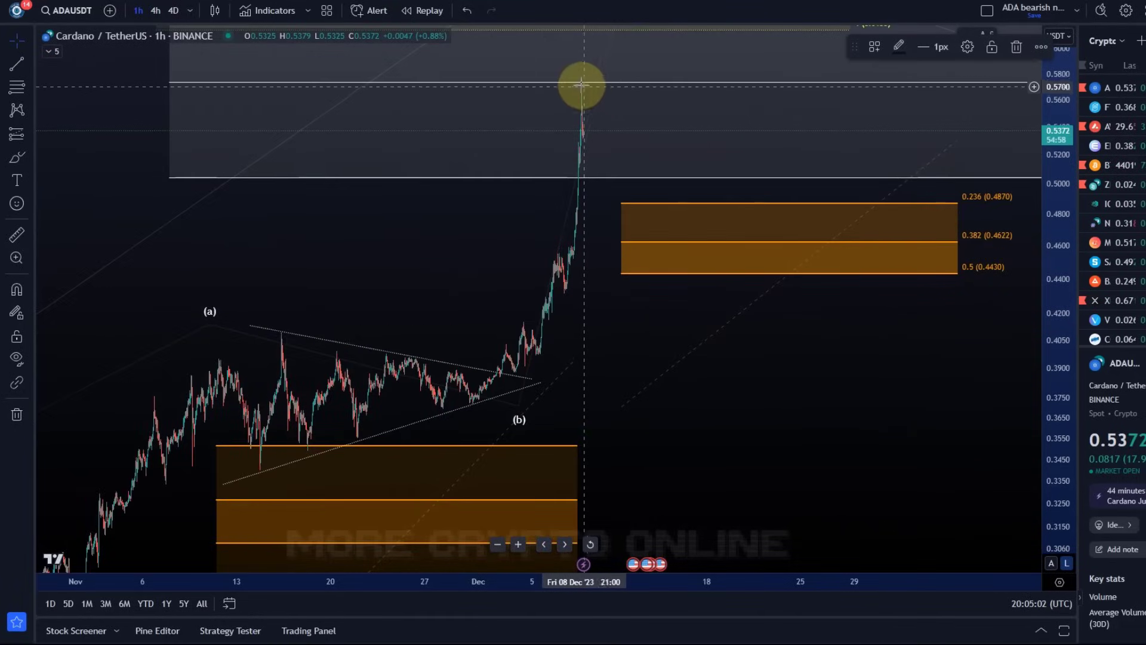
pyautogui.scroll(-3, 588, 89)
pyautogui.moveTo(670, 120); pyautogui.dragTo(585, 259)
pyautogui.scroll(3, 649, 280)
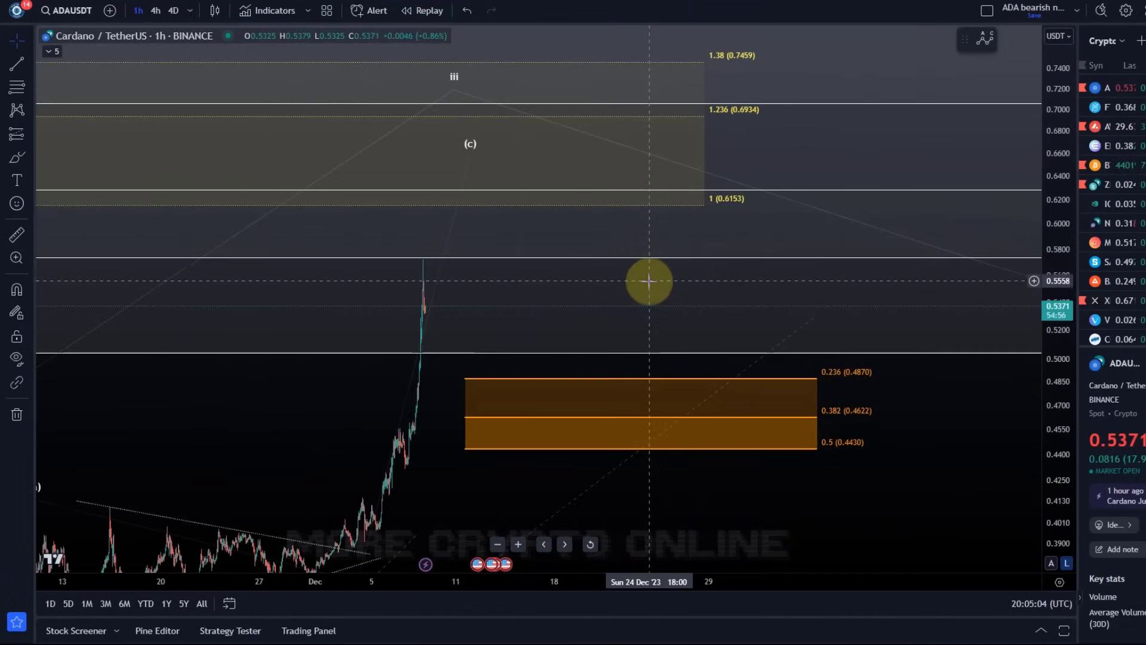
pyautogui.scroll(-3, 703, 217)
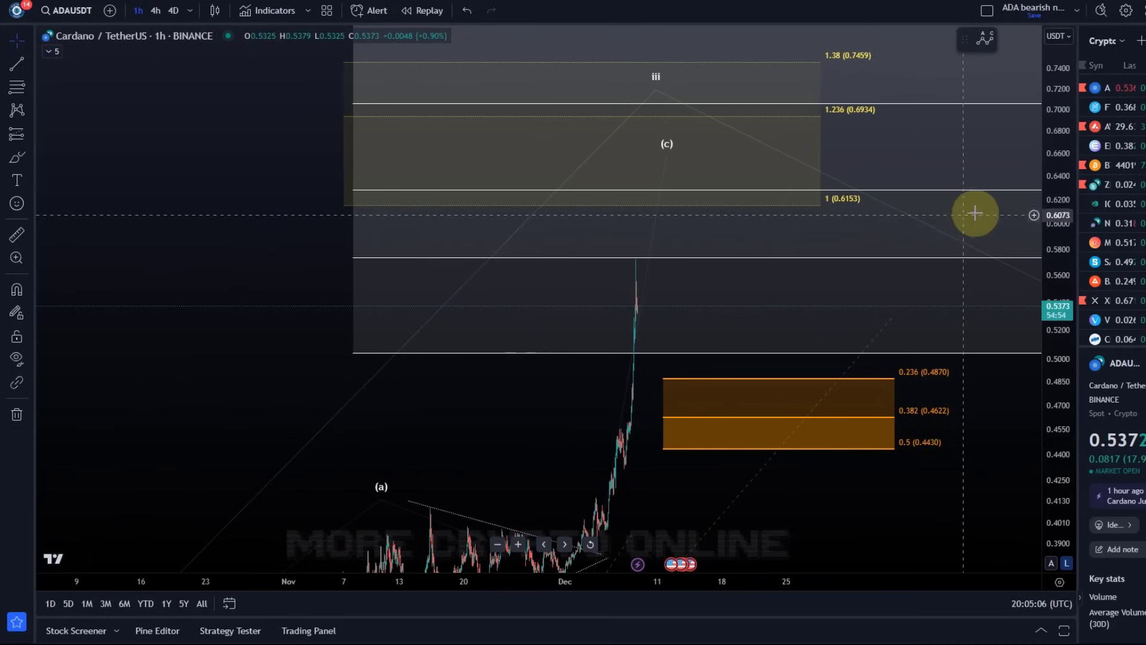
pyautogui.moveTo(975, 214); pyautogui.dragTo(926, 379)
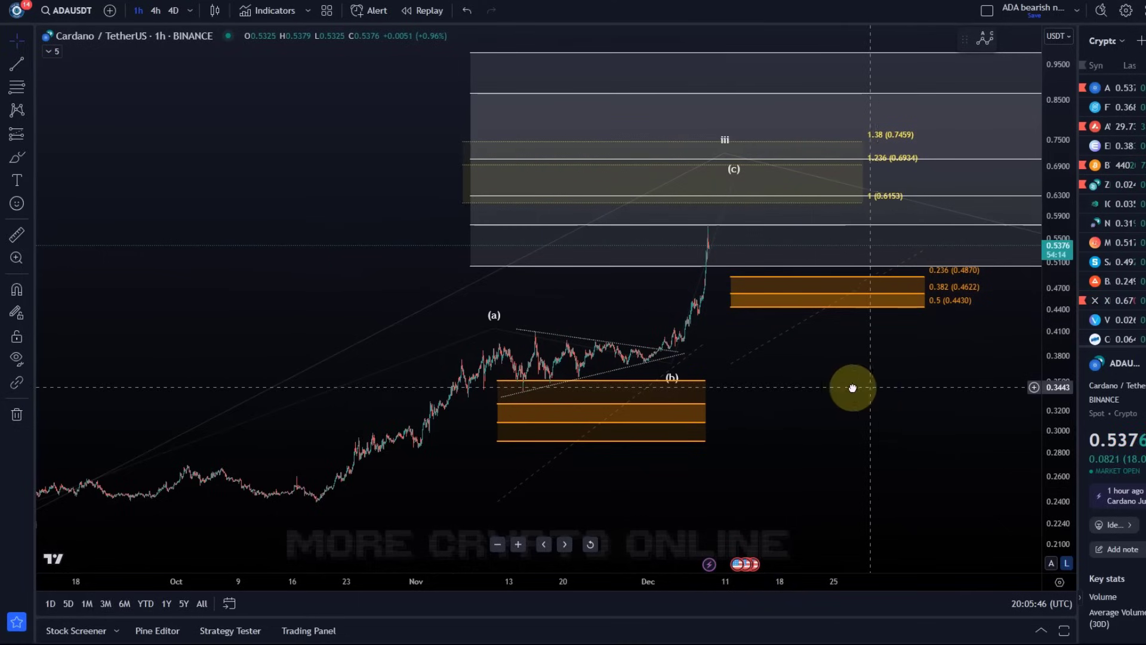
# Step: Move the upper anchor of the orange Fibonacci retracement to the latest price high, at about 0.5714
pyautogui.moveTo(852, 388); pyautogui.dragTo(729, 364)
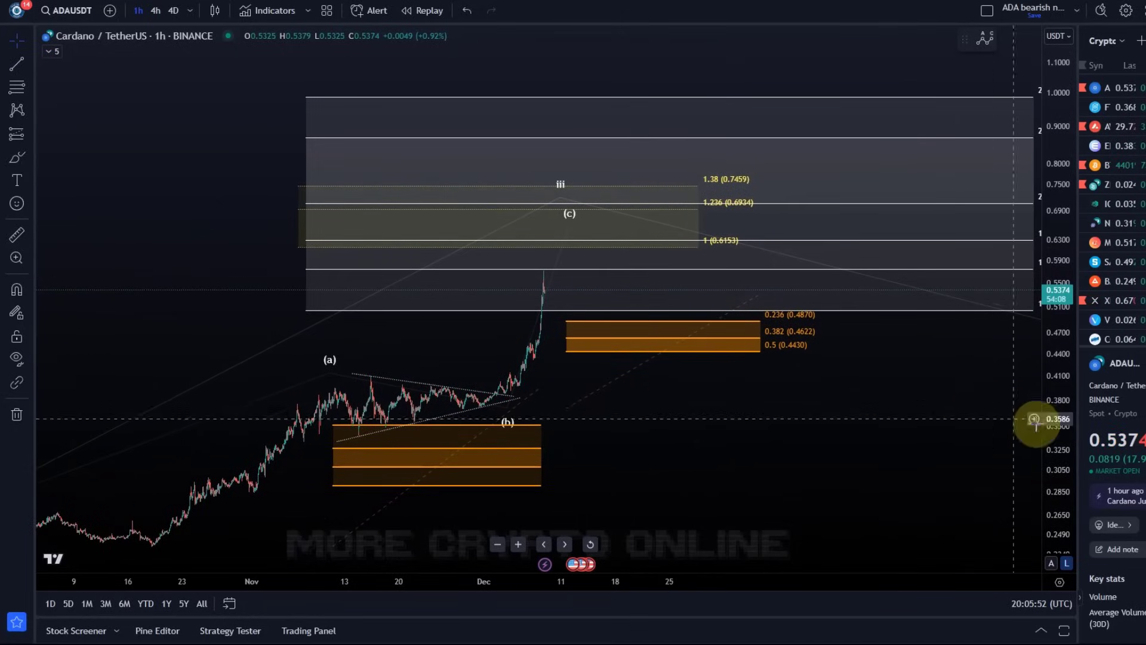
pyautogui.moveTo(1042, 417); pyautogui.dragTo(987, 185)
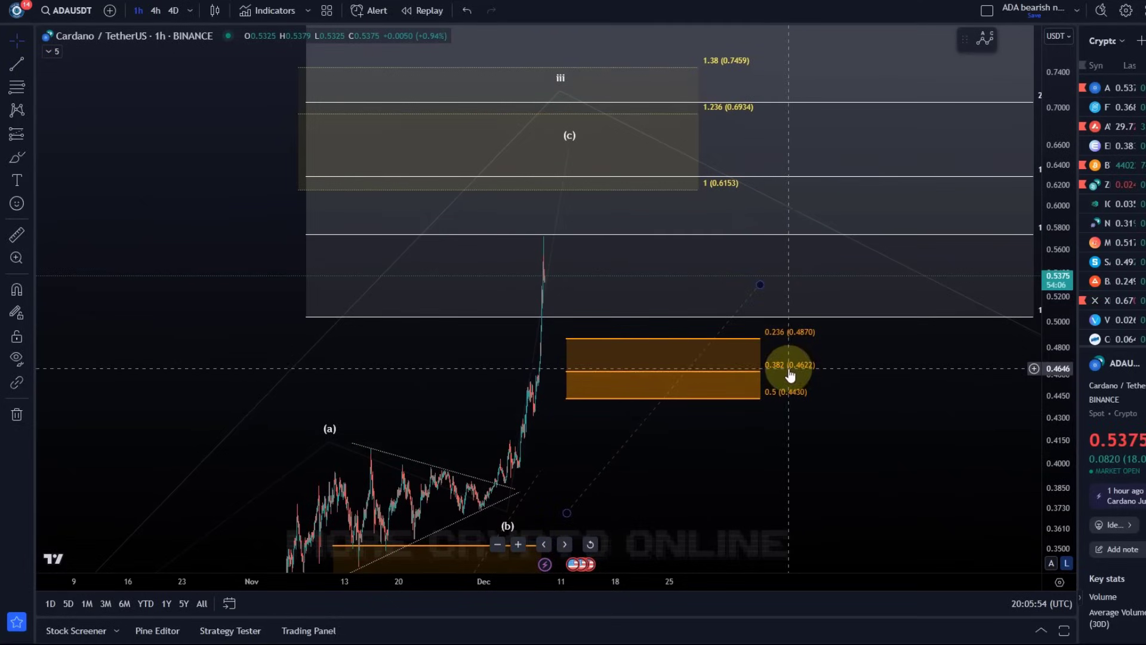
pyautogui.click(612, 405)
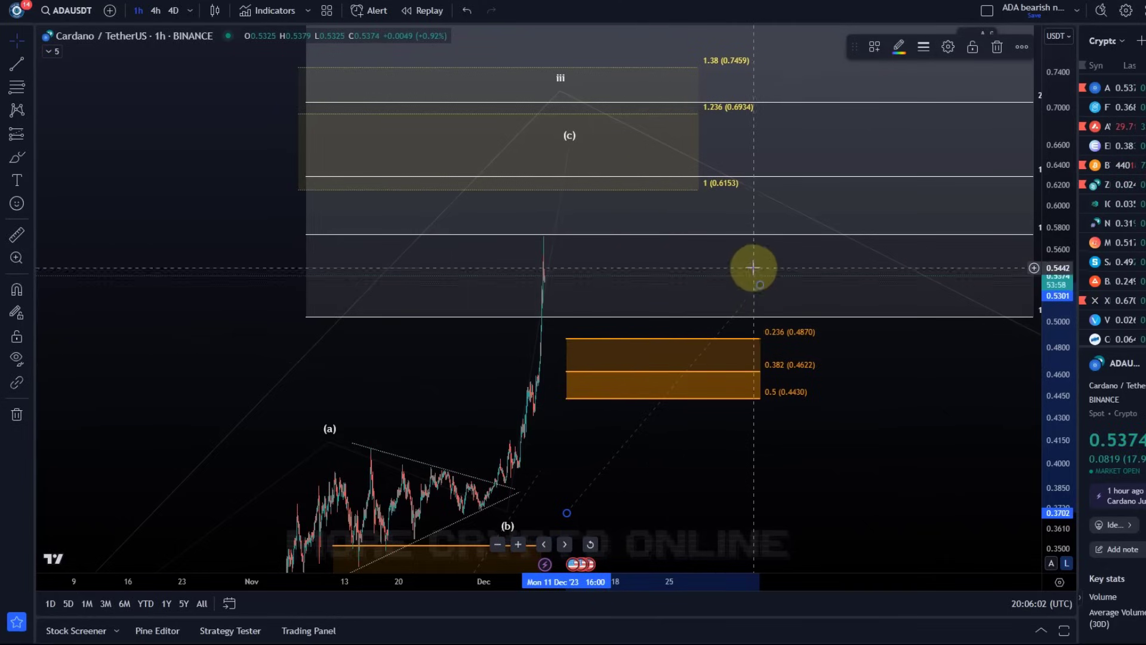
pyautogui.moveTo(760, 285)
pyautogui.mouseDown()
pyautogui.moveTo(741, 240)
pyautogui.moveTo(719, 237)
pyautogui.mouseUp()
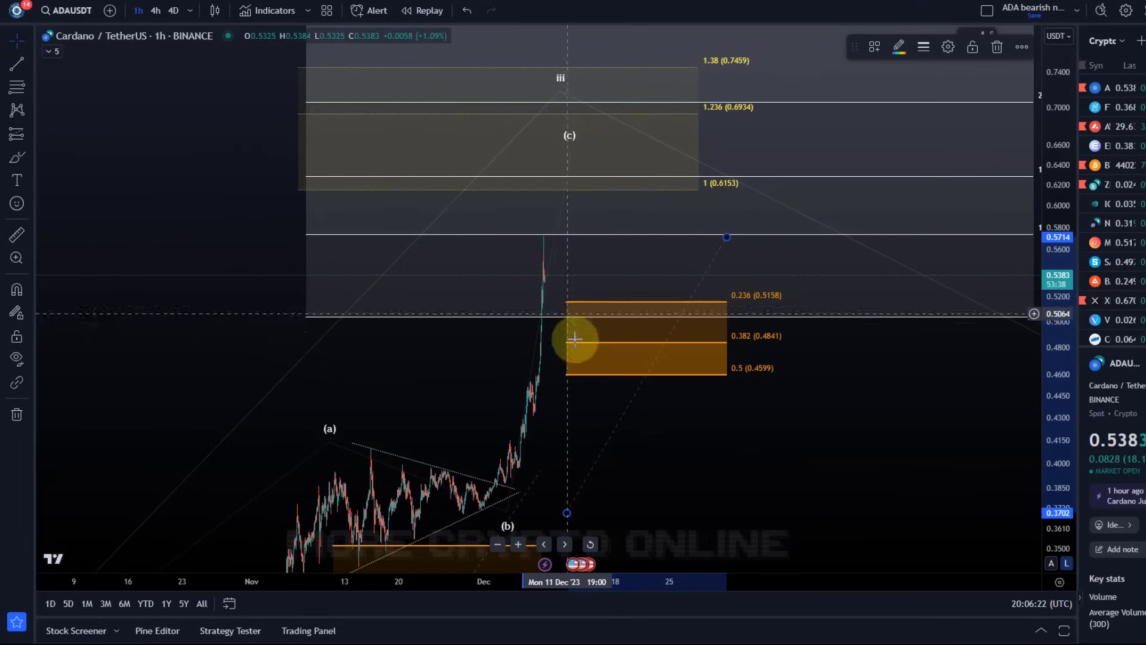
# Step: Move the (b) point to the triangle's final low on 30 Nov and the (a) point to the 11 Nov peak at about 0.3978
pyautogui.moveTo(893, 440); pyautogui.dragTo(404, 370)
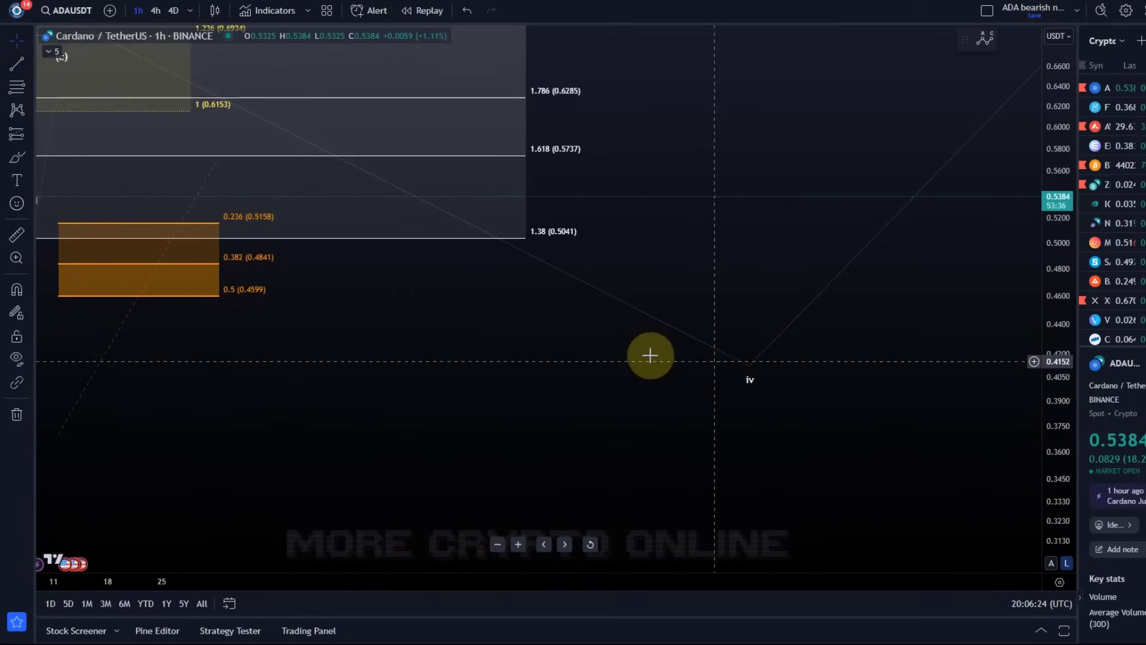
pyautogui.moveTo(650, 355); pyautogui.dragTo(874, 424)
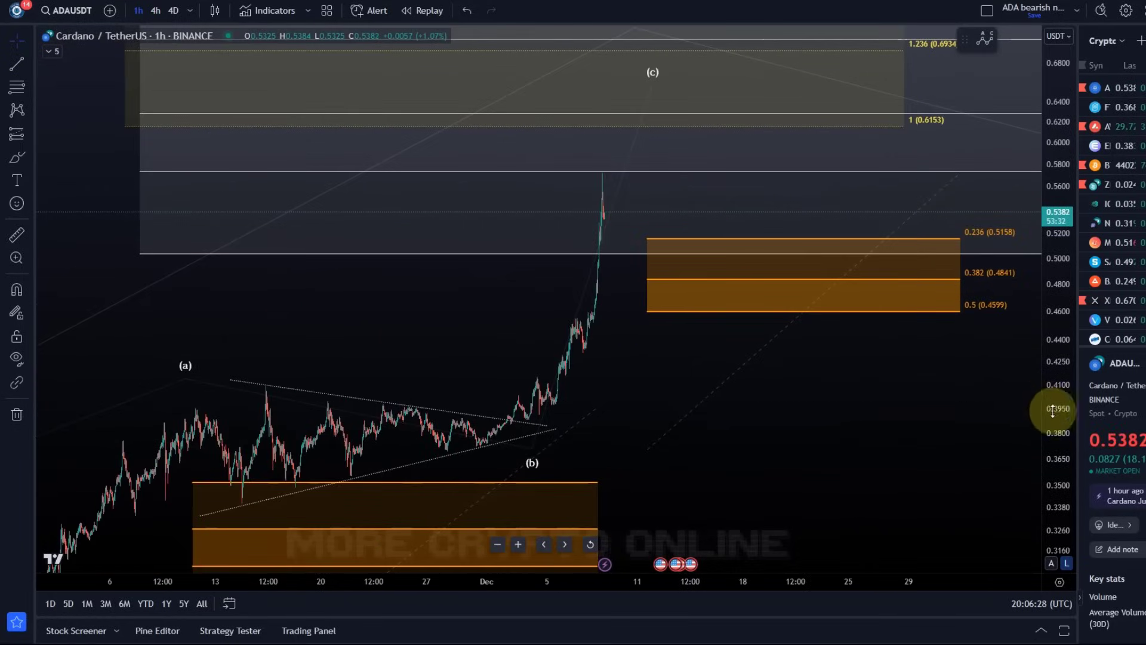
pyautogui.moveTo(1052, 409); pyautogui.dragTo(1026, 289)
pyautogui.moveTo(859, 446); pyautogui.dragTo(962, 396)
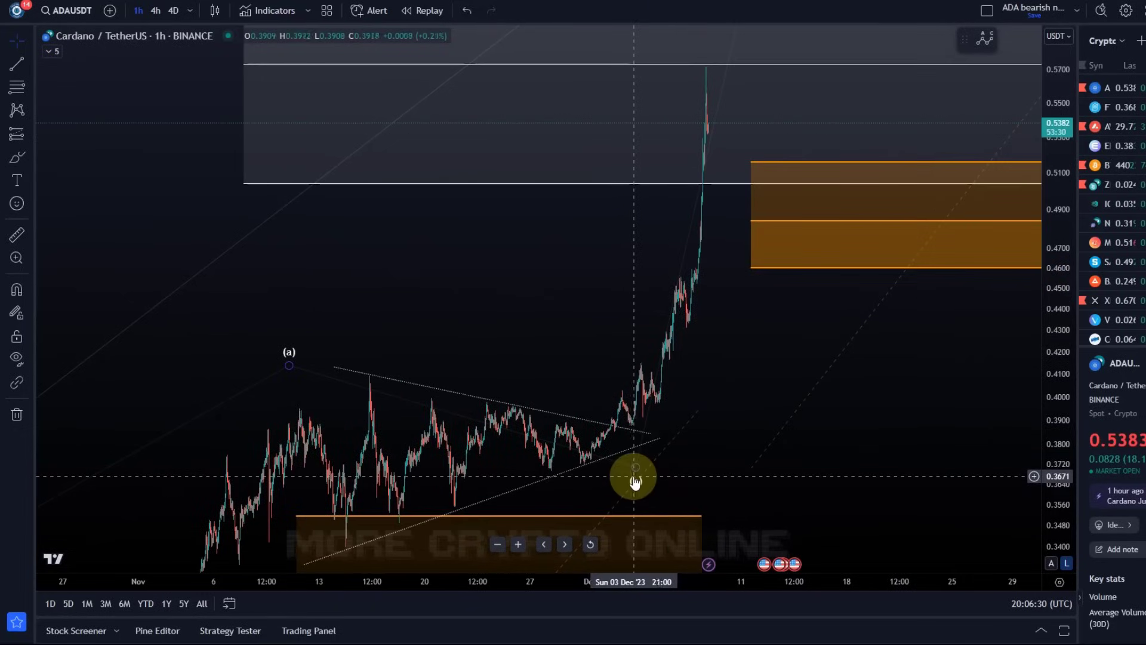
pyautogui.moveTo(635, 480); pyautogui.dragTo(573, 466)
pyautogui.moveTo(760, 461); pyautogui.dragTo(821, 407)
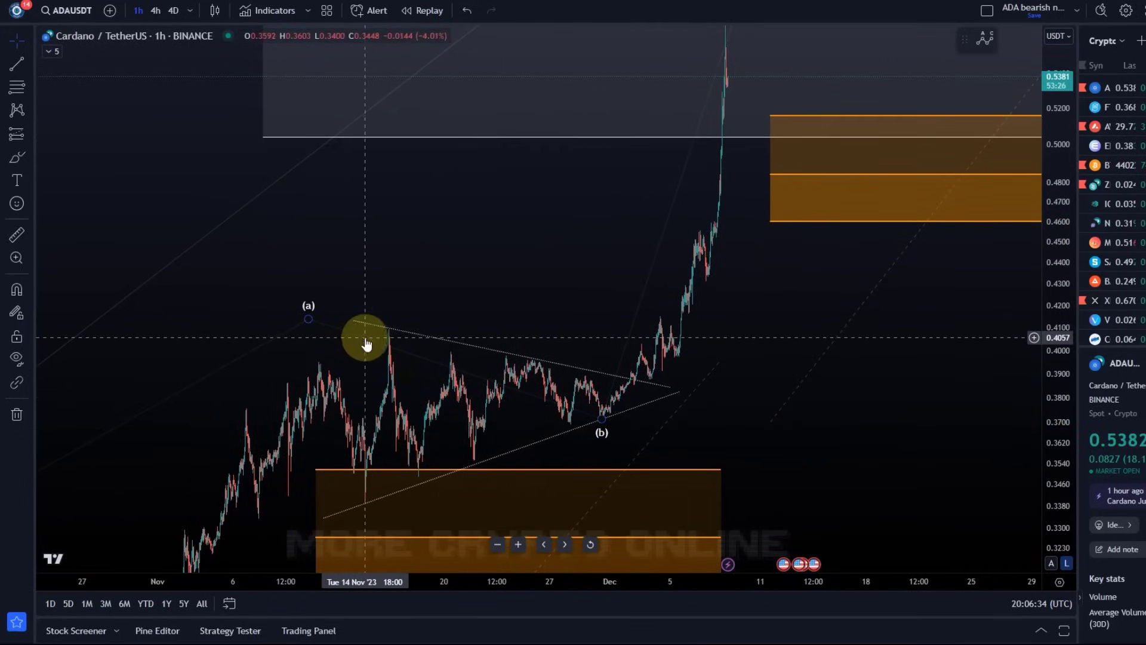
pyautogui.moveTo(308, 318); pyautogui.dragTo(311, 357)
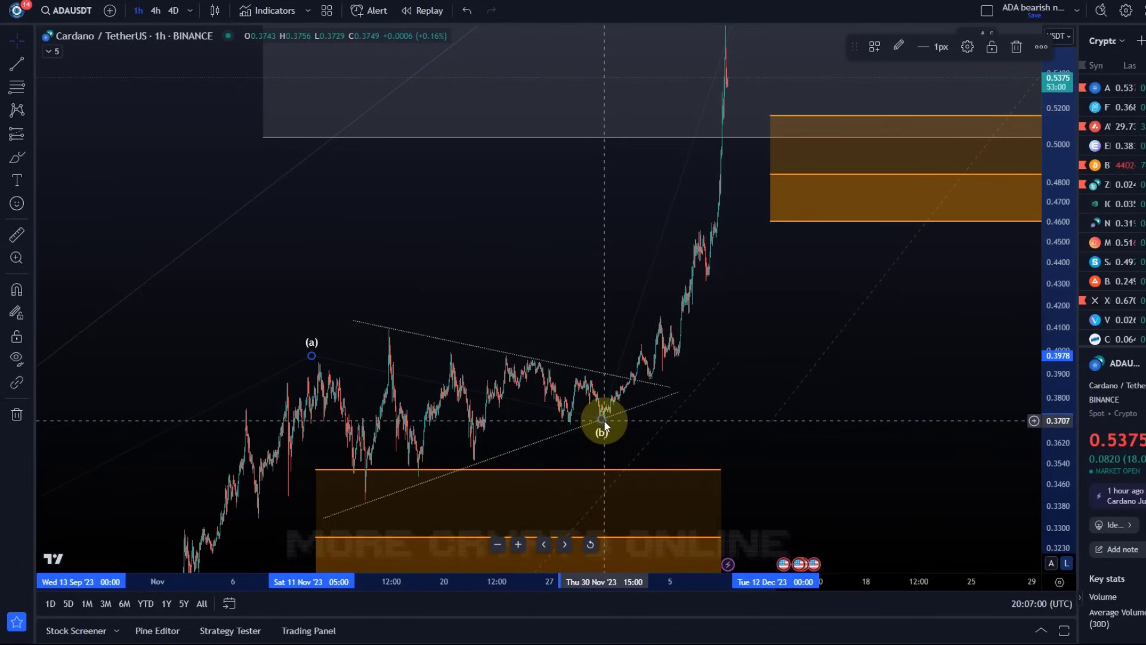
# Step: Draw an Elliott triangle from the (a) peak with (A) at about 0.3398, (B) 0.4105, (C) 0.3491, (D) 0.3992 and (E) at the 21 Nov low
pyautogui.click(32, 112)
pyautogui.click(116, 359)
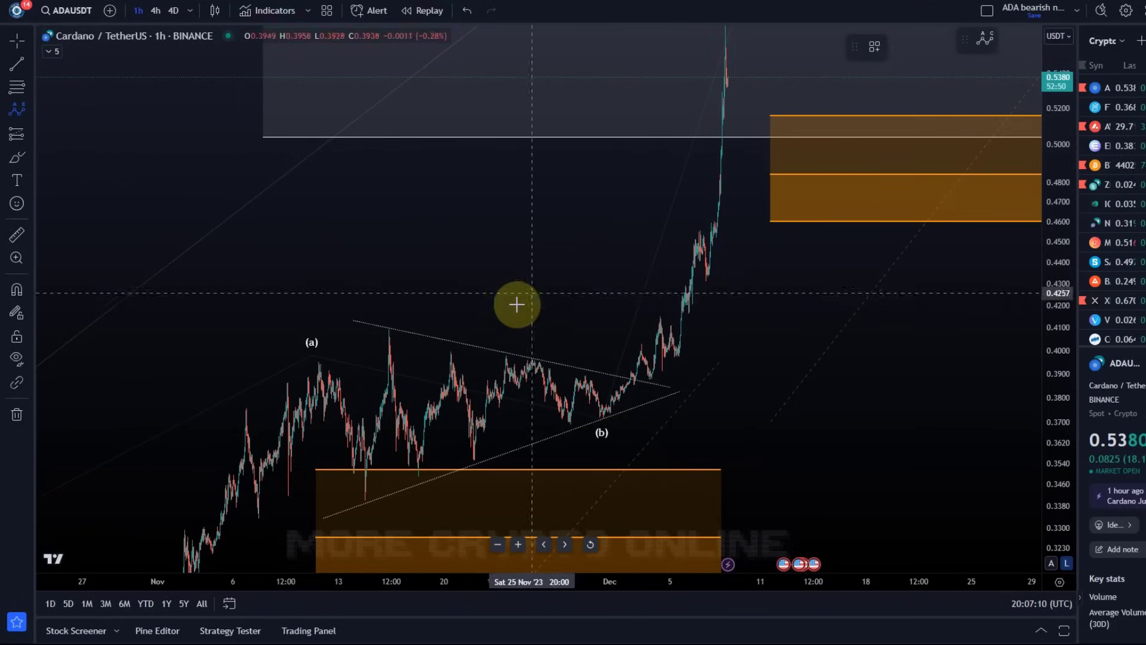
pyautogui.click(317, 359)
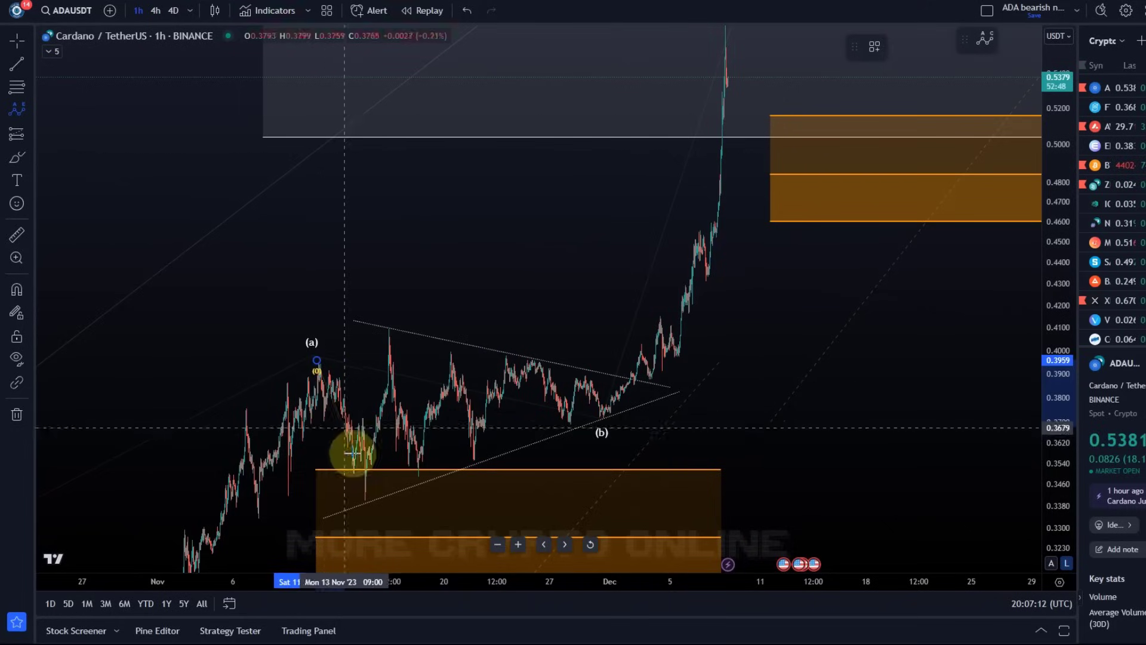
pyautogui.click(368, 500)
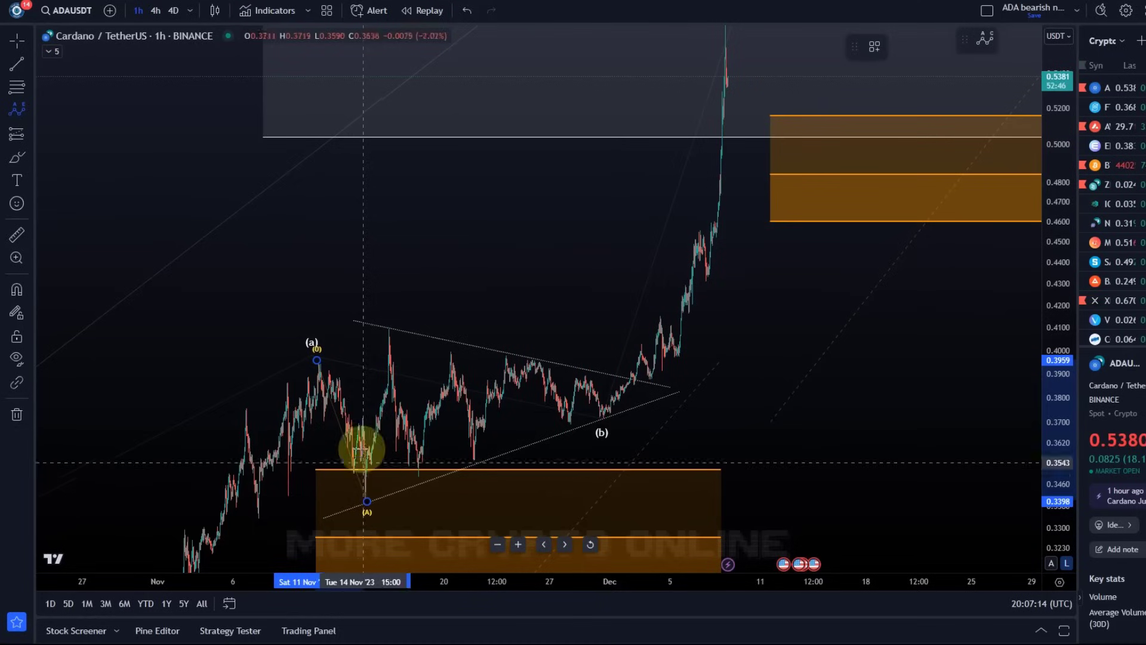
pyautogui.click(390, 327)
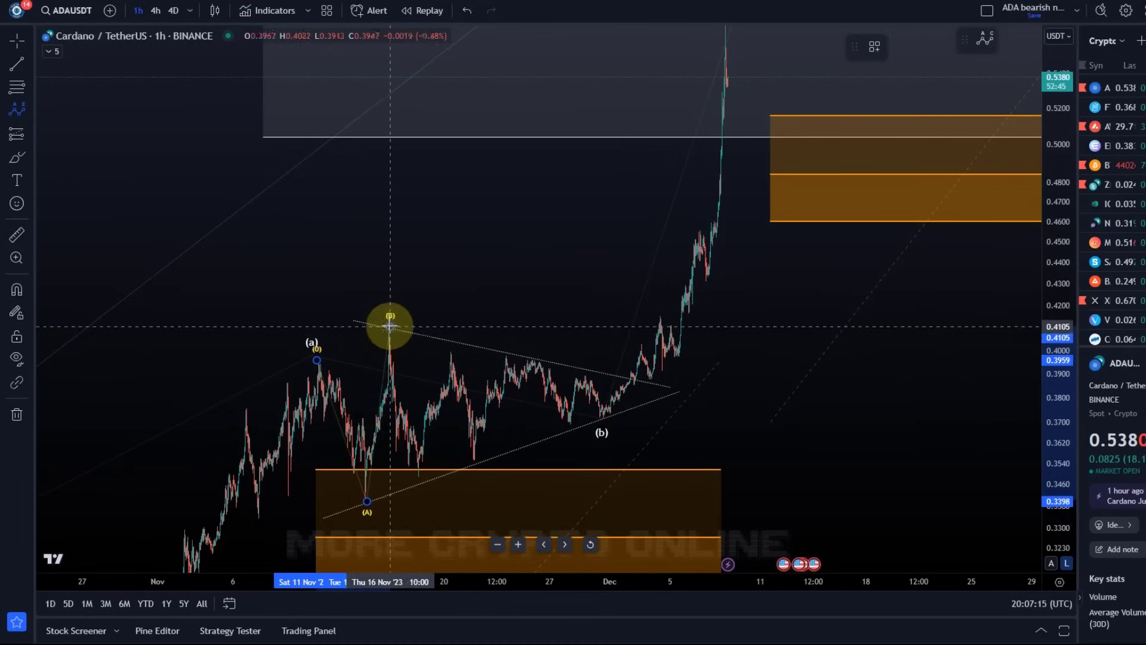
pyautogui.click(427, 475)
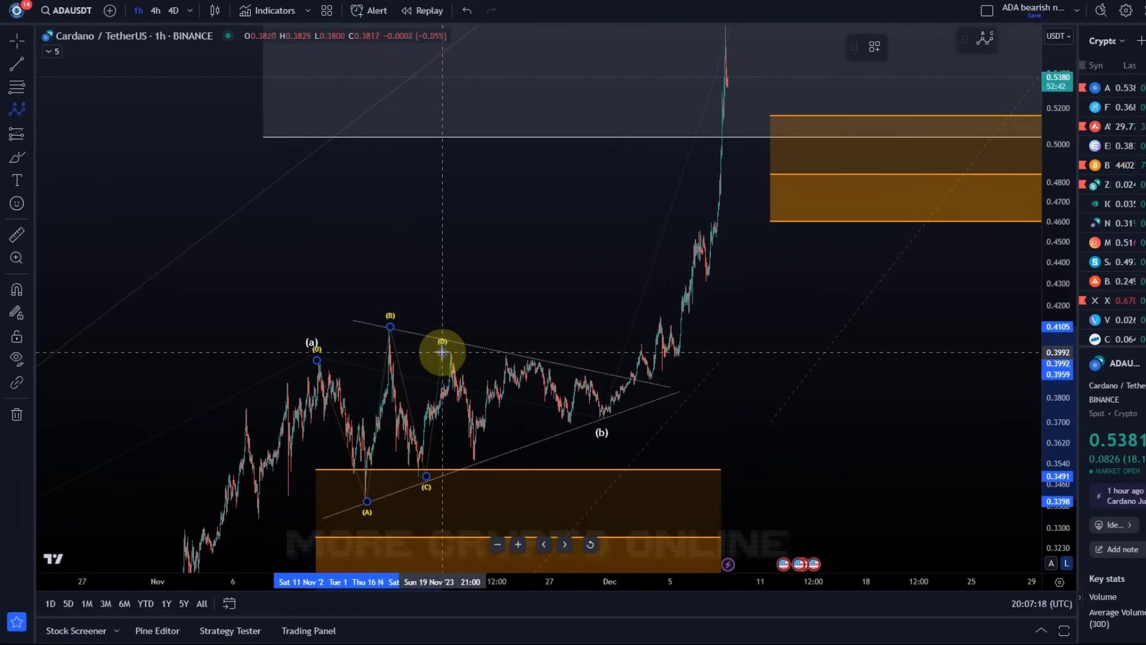
pyautogui.click(442, 352)
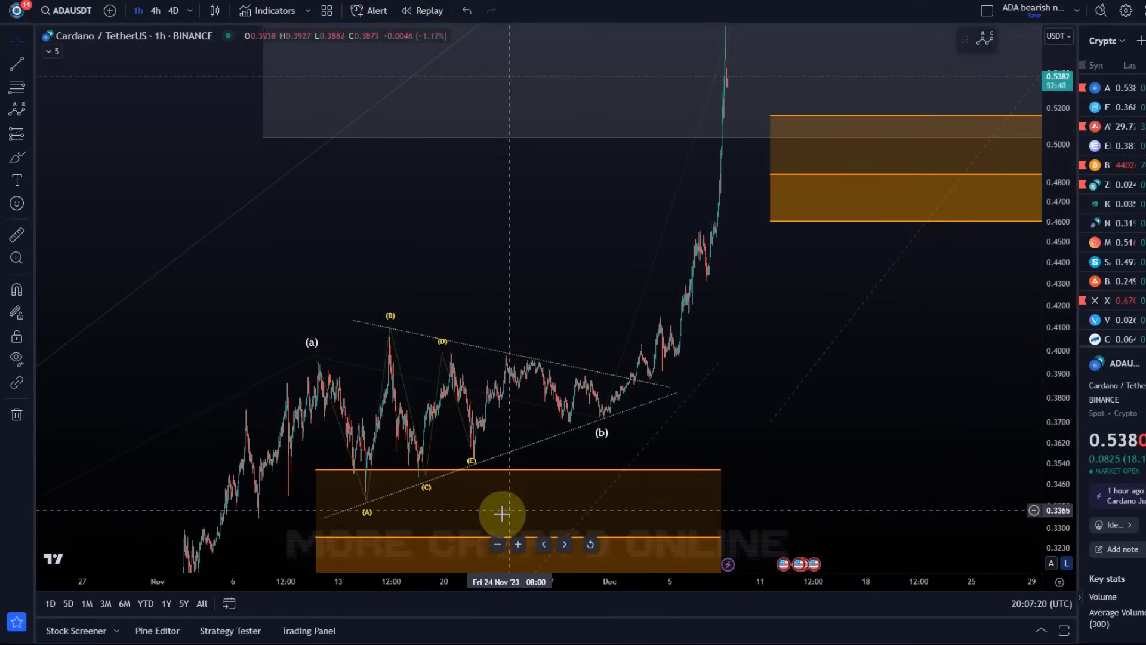
pyautogui.click(472, 460)
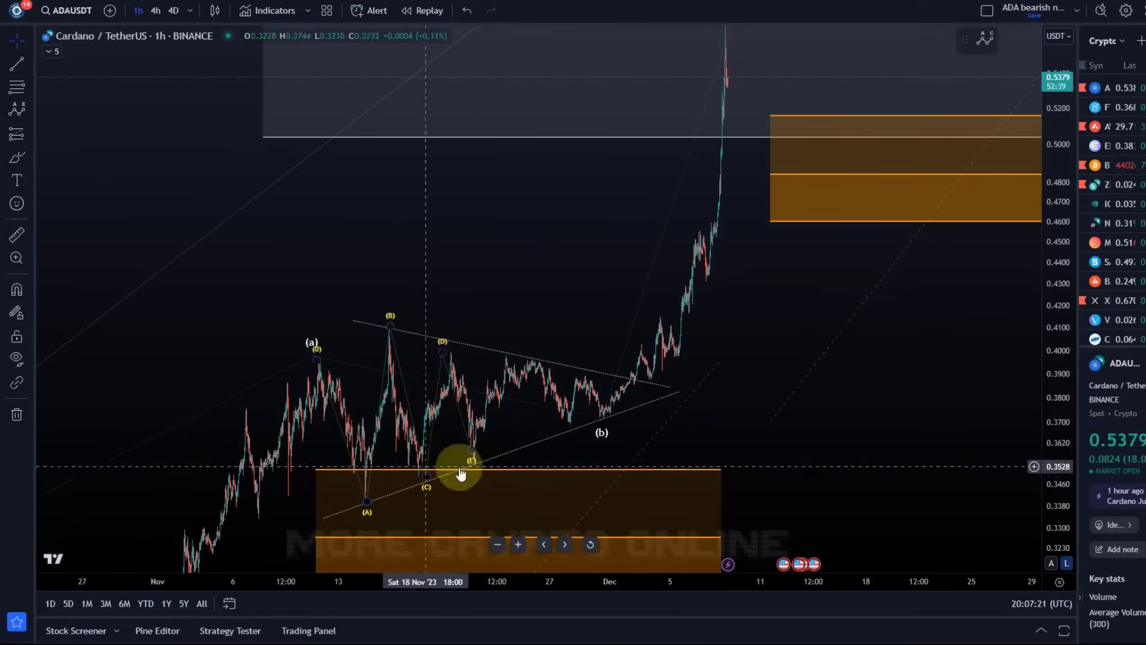
# Step: Move the (b) point beneath the triangle's (E) label, to about 0.3506
pyautogui.click(601, 435)
pyautogui.moveTo(601, 436)
pyautogui.mouseDown()
pyautogui.moveTo(487, 481)
pyautogui.moveTo(479, 472)
pyautogui.mouseUp()
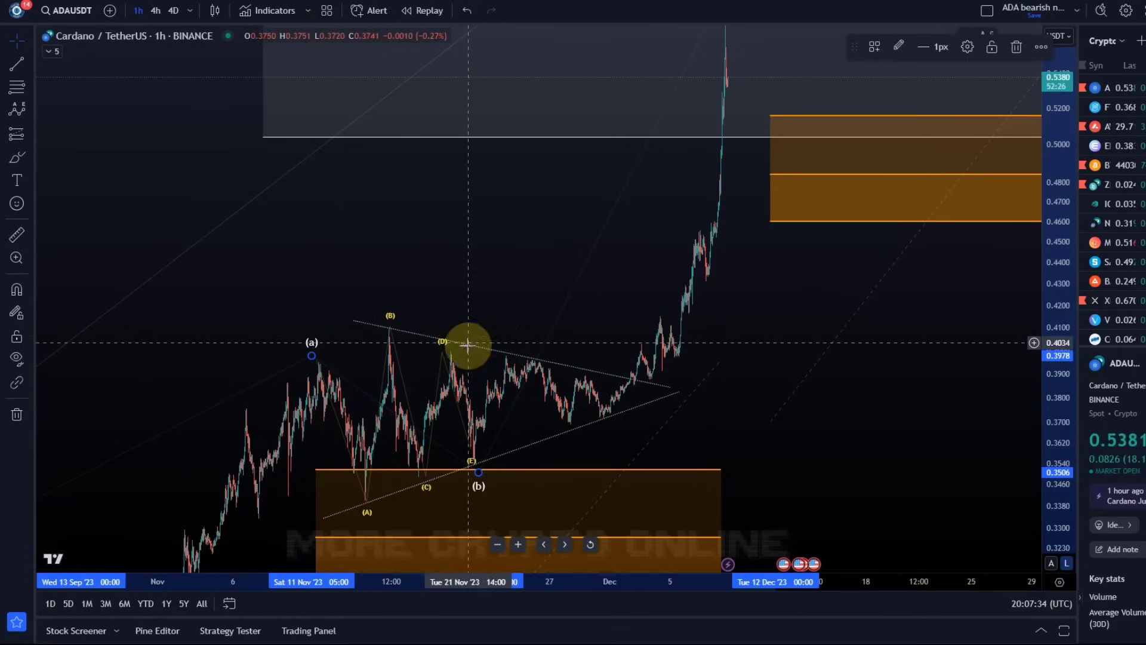
# Step: Move the triangle's (E) to the 30 Nov low at about 0.3726, (D) to about 0.3901 and (C) to the 21 Nov low at about 0.3563
pyautogui.moveTo(478, 469)
pyautogui.mouseDown()
pyautogui.moveTo(473, 461)
pyautogui.moveTo(600, 417)
pyautogui.mouseUp()
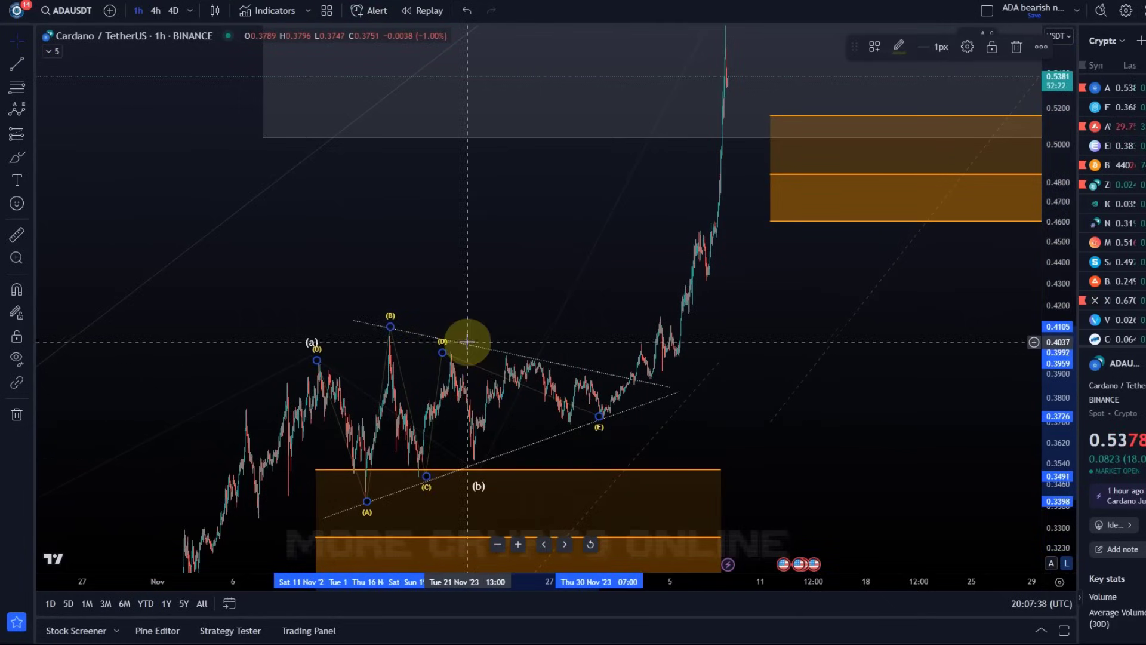
pyautogui.moveTo(442, 351); pyautogui.dragTo(578, 374)
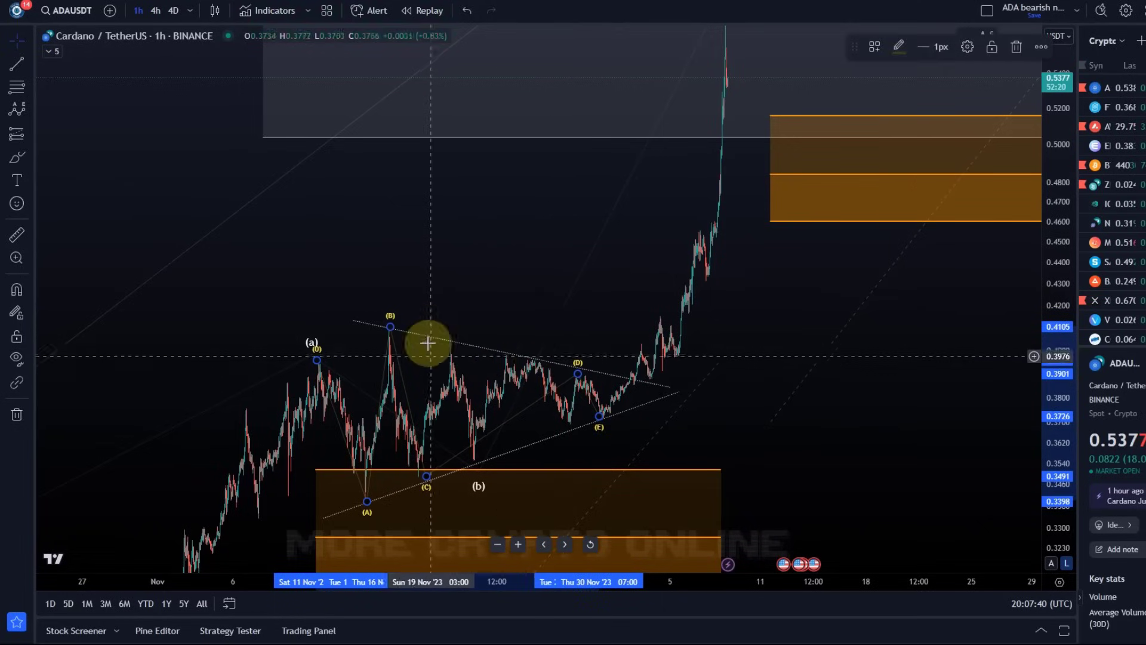
pyautogui.click(391, 327)
pyautogui.click(421, 486)
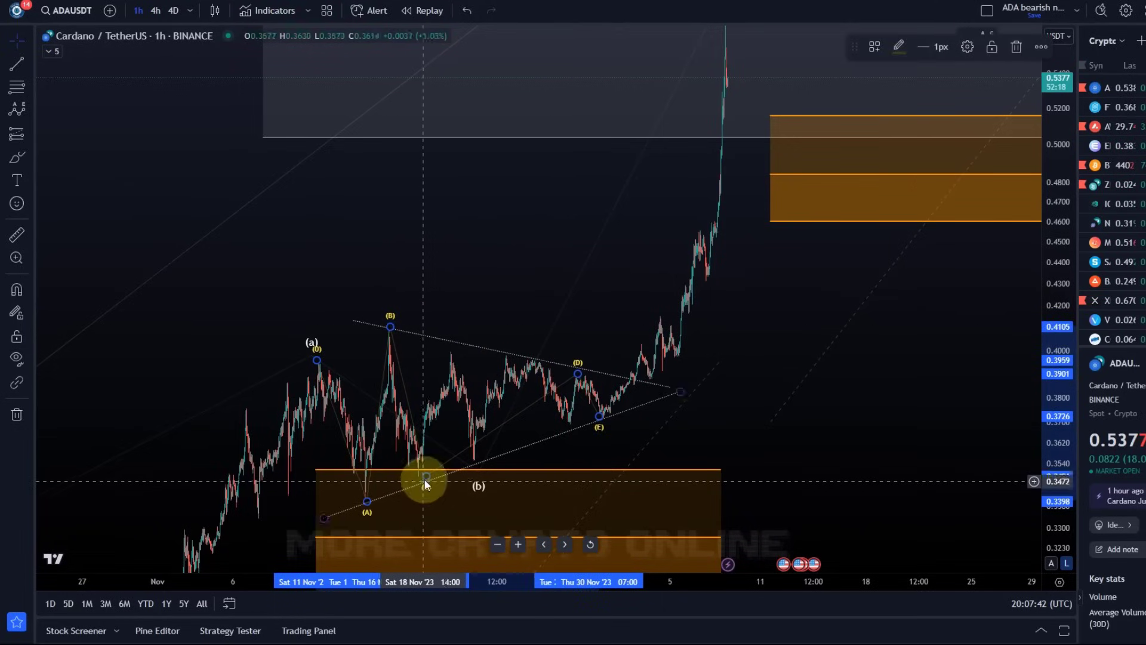
pyautogui.moveTo(425, 481); pyautogui.dragTo(472, 458)
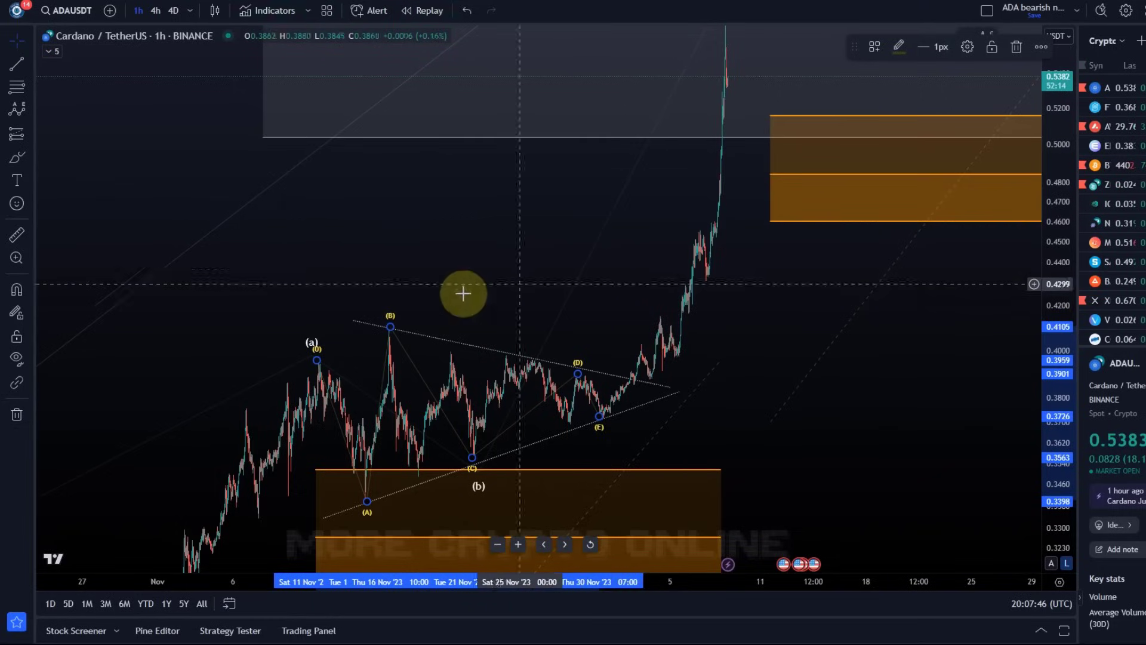
# Step: Adjust the triangle's (B) to about 0.4111 and (D) to the 24 Nov high, and place (b) beneath (E) at about 0.3653
pyautogui.moveTo(390, 333)
pyautogui.mouseDown()
pyautogui.moveTo(435, 364)
pyautogui.moveTo(412, 329)
pyautogui.moveTo(392, 325)
pyautogui.mouseUp()
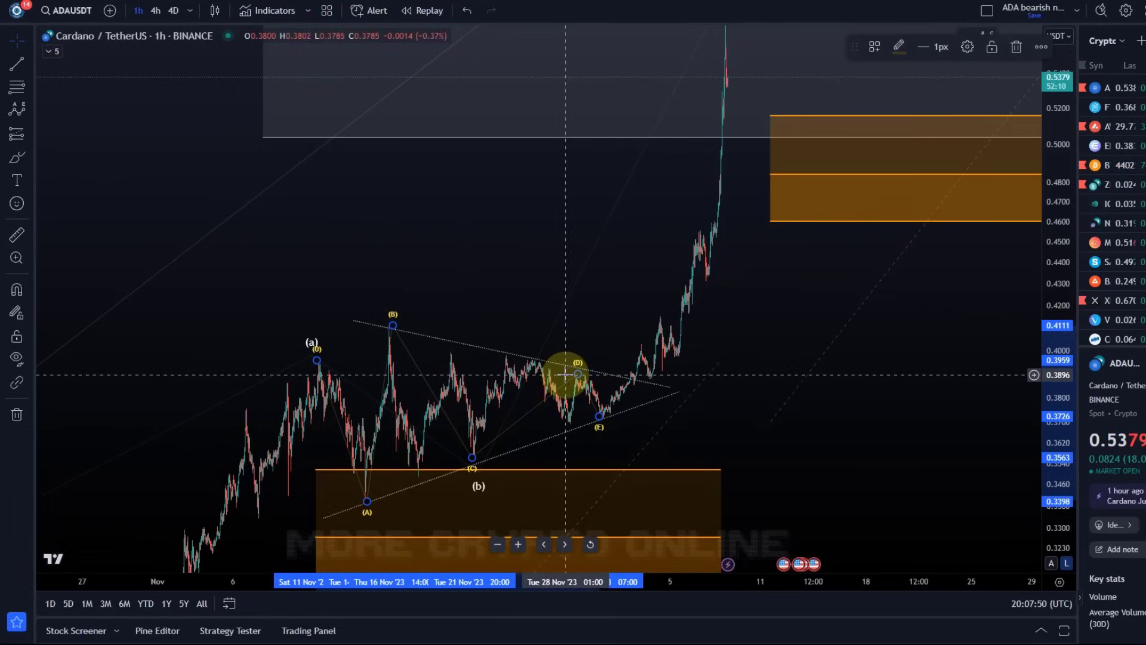
pyautogui.moveTo(577, 378); pyautogui.dragTo(513, 353)
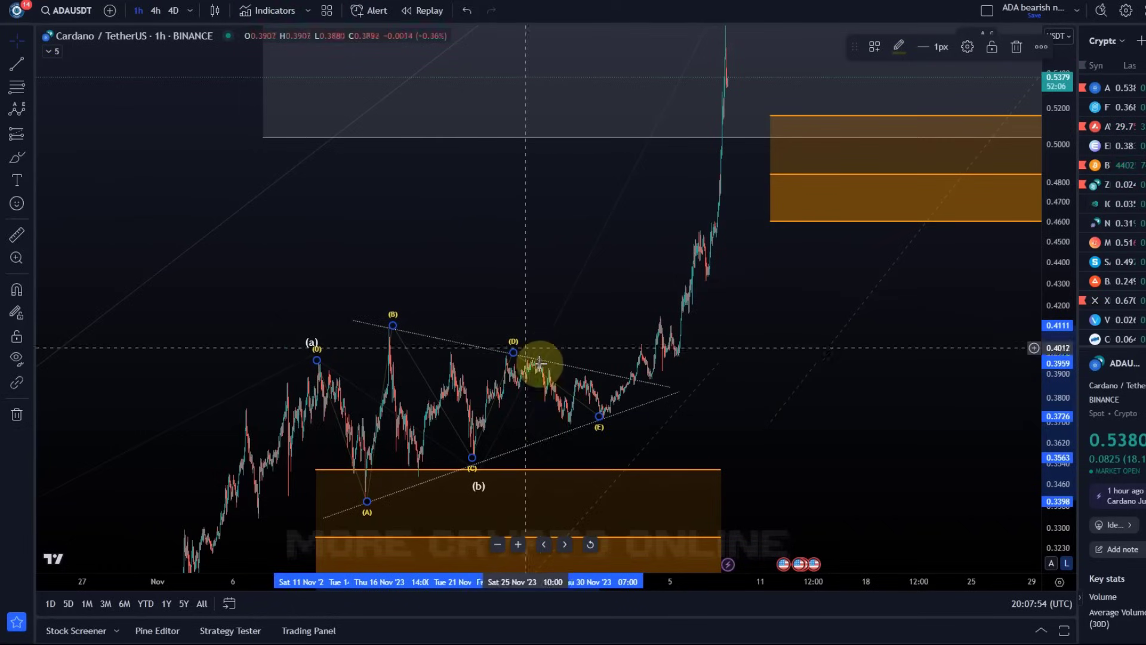
pyautogui.moveTo(472, 487); pyautogui.dragTo(604, 434)
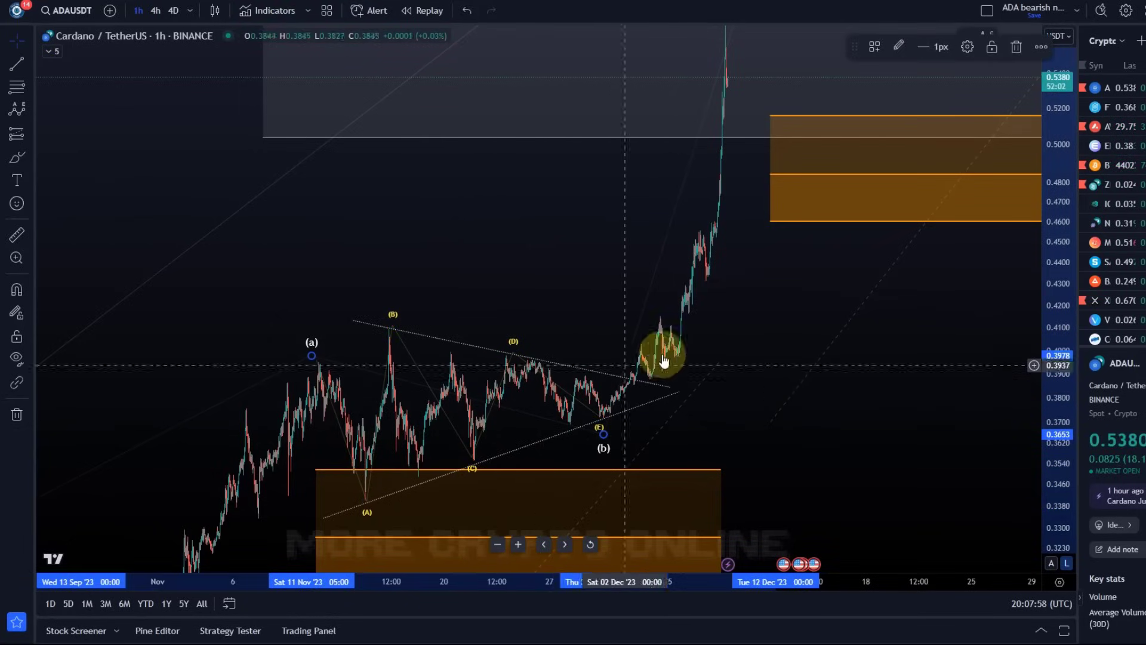
# Step: Draw an Elliott impulse from the 30 Nov low with (1) at about 0.3995, (2) 0.3880, (3) 0.4565, (4) 0.4335 and (5) about 0.5890
pyautogui.moveTo(781, 320)
pyautogui.mouseDown()
pyautogui.moveTo(661, 548)
pyautogui.moveTo(688, 403)
pyautogui.moveTo(700, 399)
pyautogui.mouseUp()
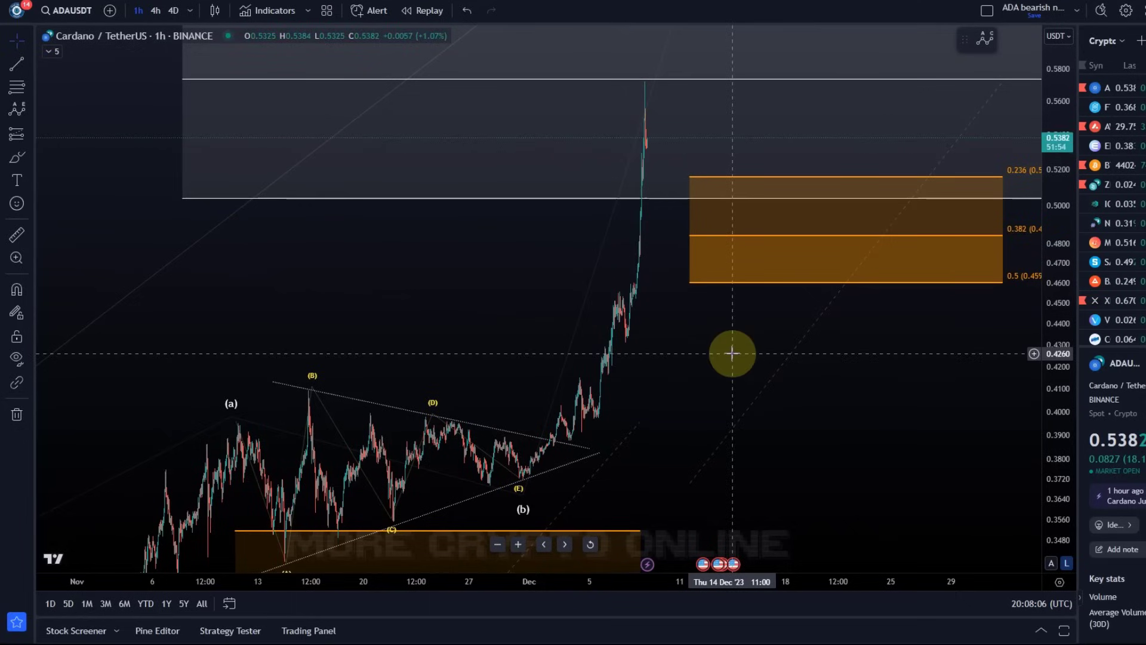
pyautogui.scroll(3, 698, 337)
pyautogui.moveTo(506, 327); pyautogui.dragTo(352, 402)
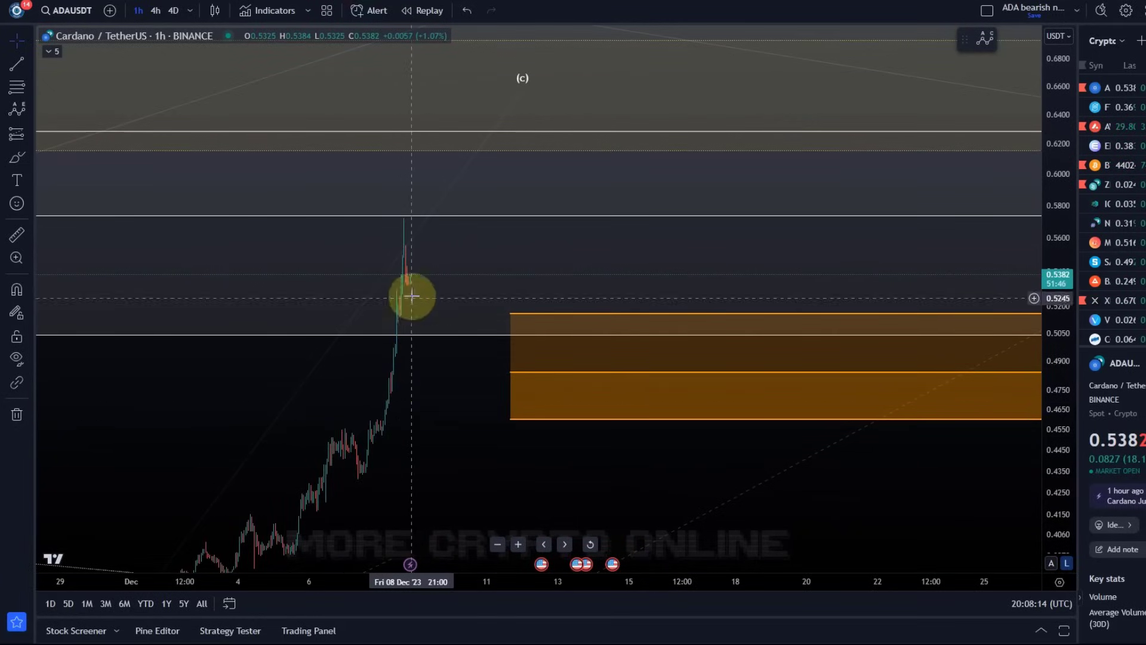
pyautogui.moveTo(510, 446); pyautogui.dragTo(706, 310)
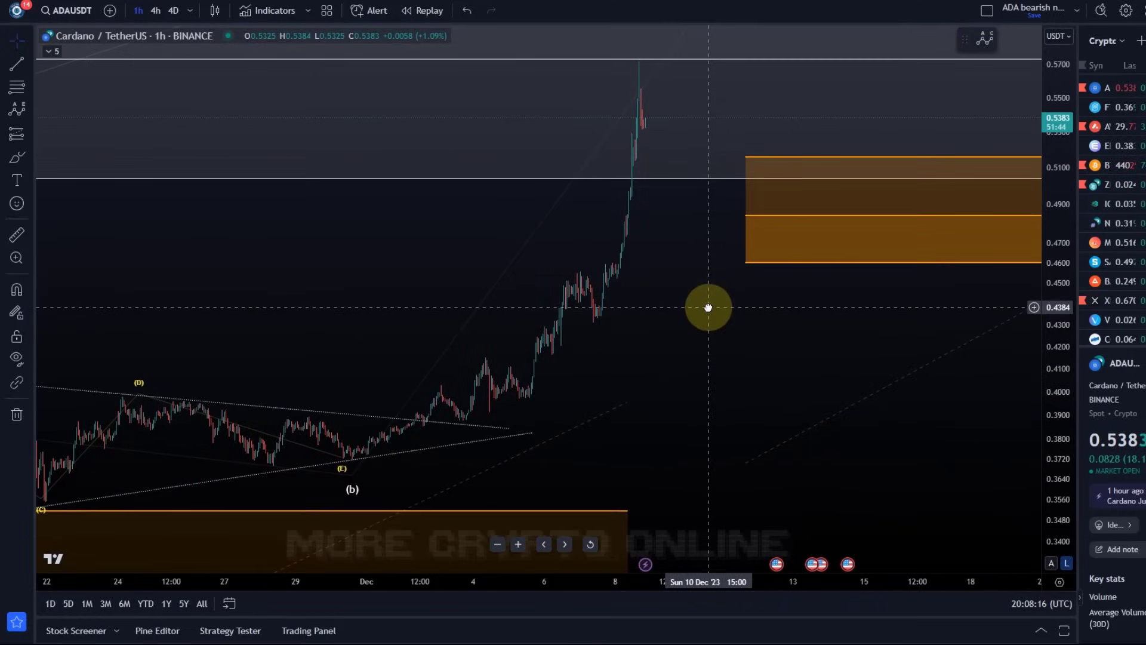
pyautogui.scroll(-2, 701, 307)
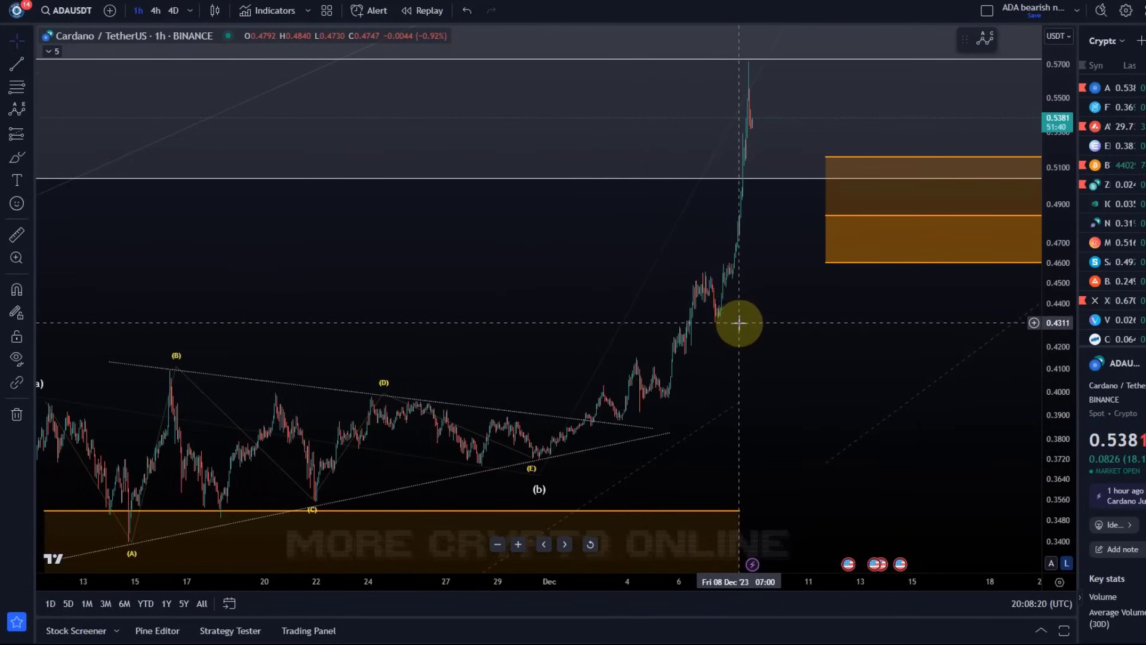
pyautogui.moveTo(739, 322); pyautogui.dragTo(645, 284)
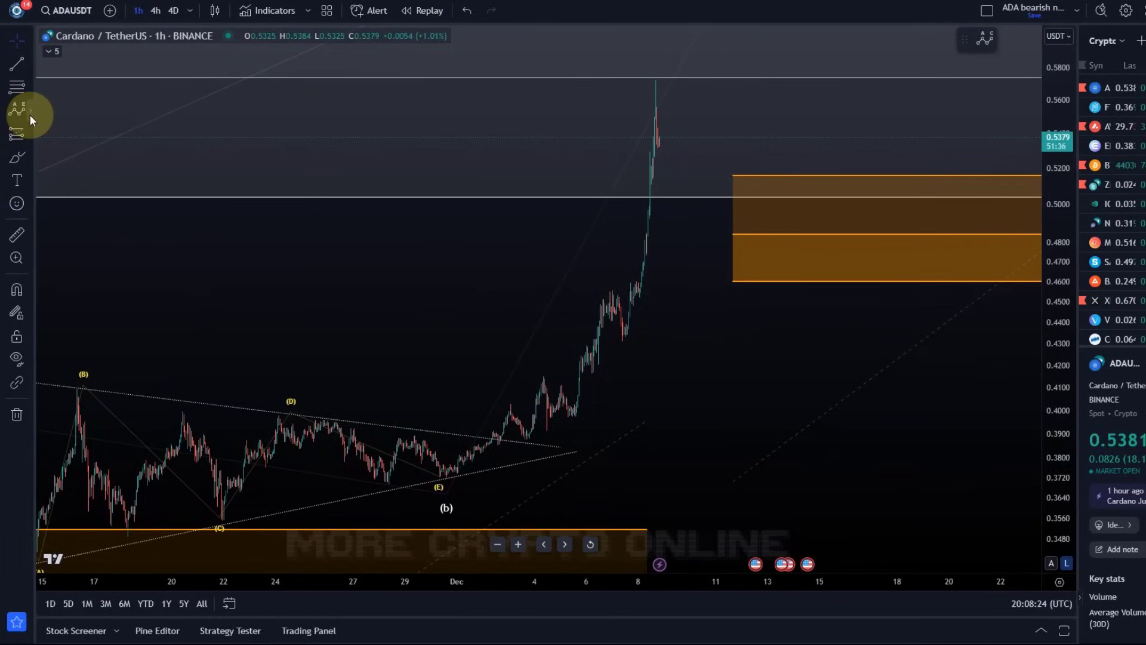
pyautogui.click(29, 119)
pyautogui.click(218, 302)
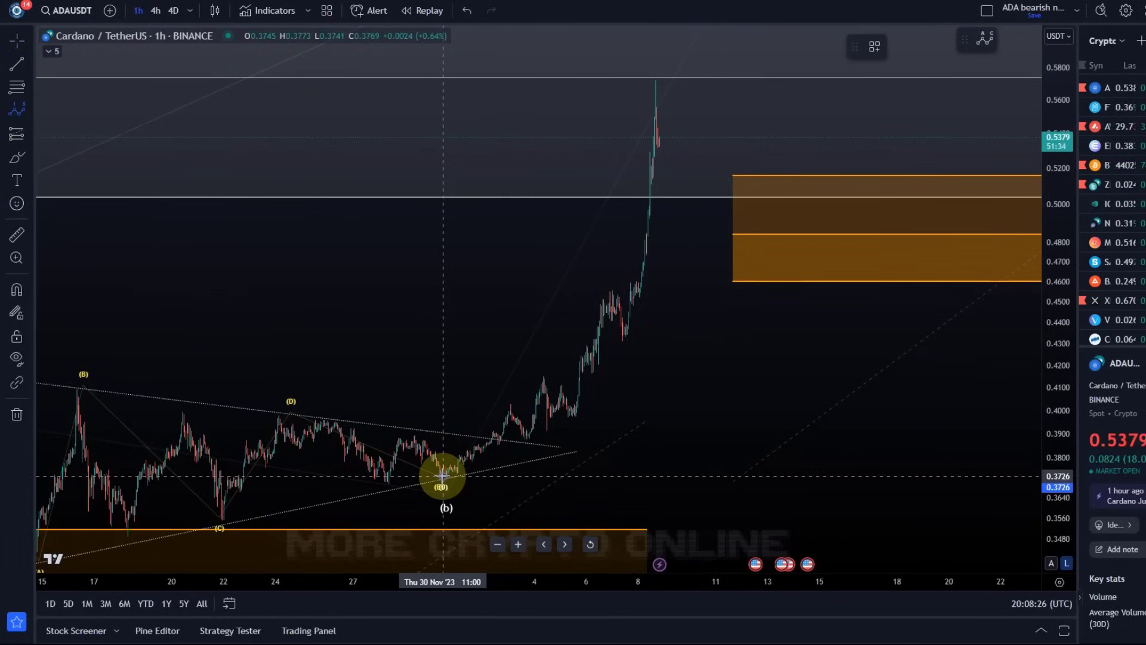
pyautogui.click(443, 476)
pyautogui.click(503, 411)
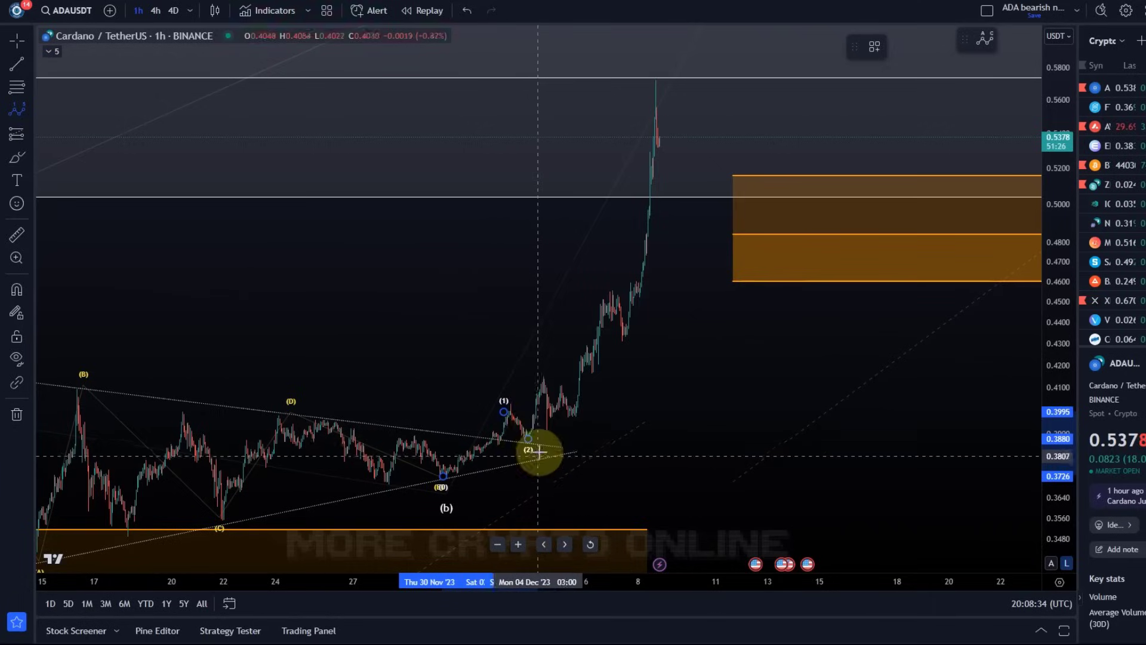
pyautogui.click(529, 441)
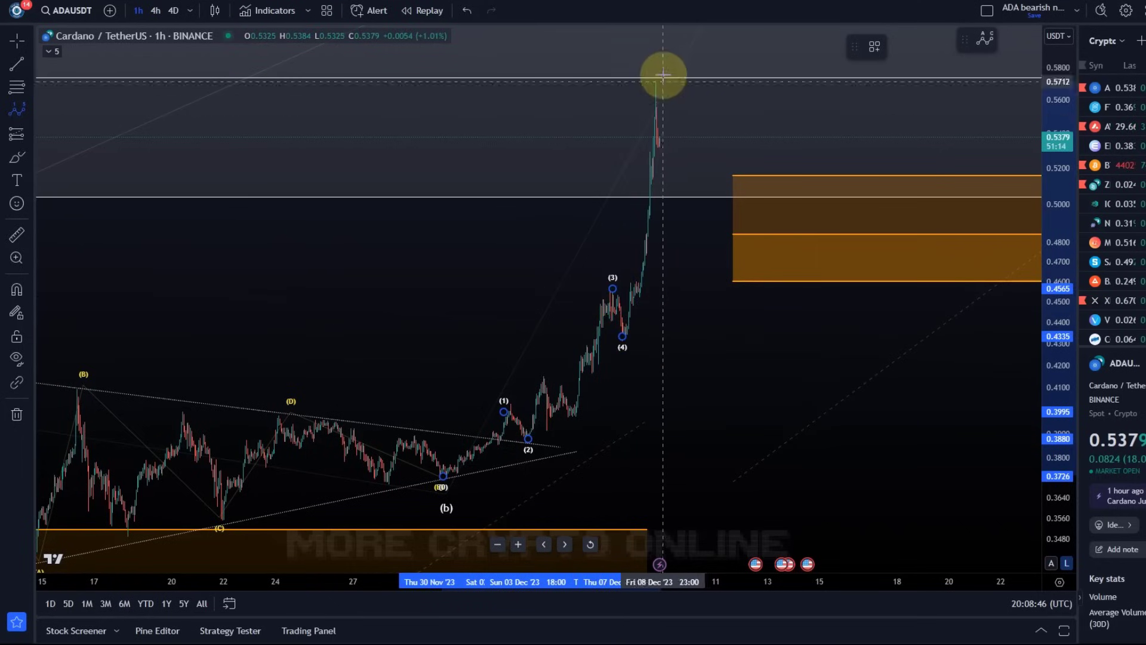
pyautogui.click(679, 53)
pyautogui.click(693, 339)
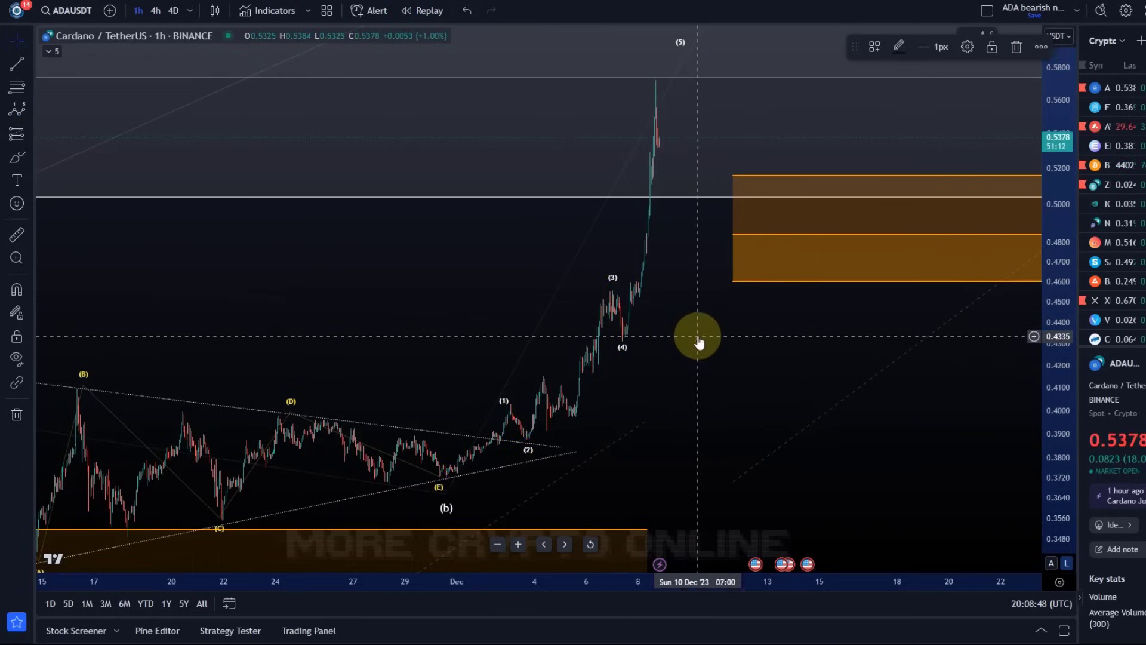
pyautogui.click(466, 18)
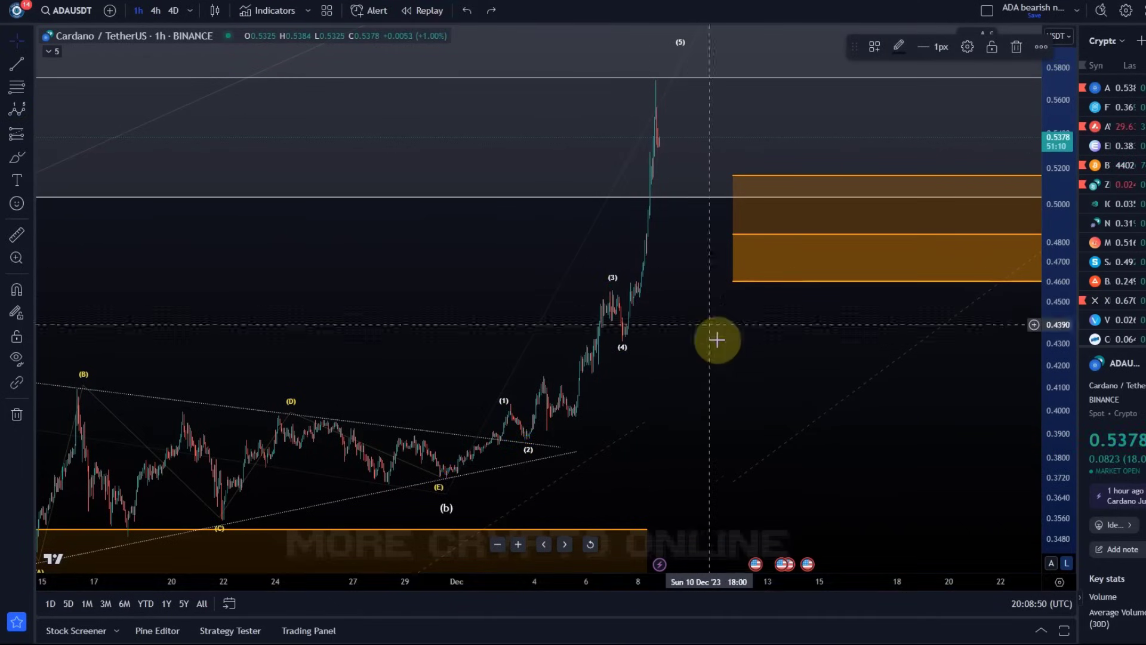
# Step: Try yellow as the colour of the (1)–(5) impulse wave, and set it back to white
pyautogui.moveTo(719, 335); pyautogui.dragTo(712, 383)
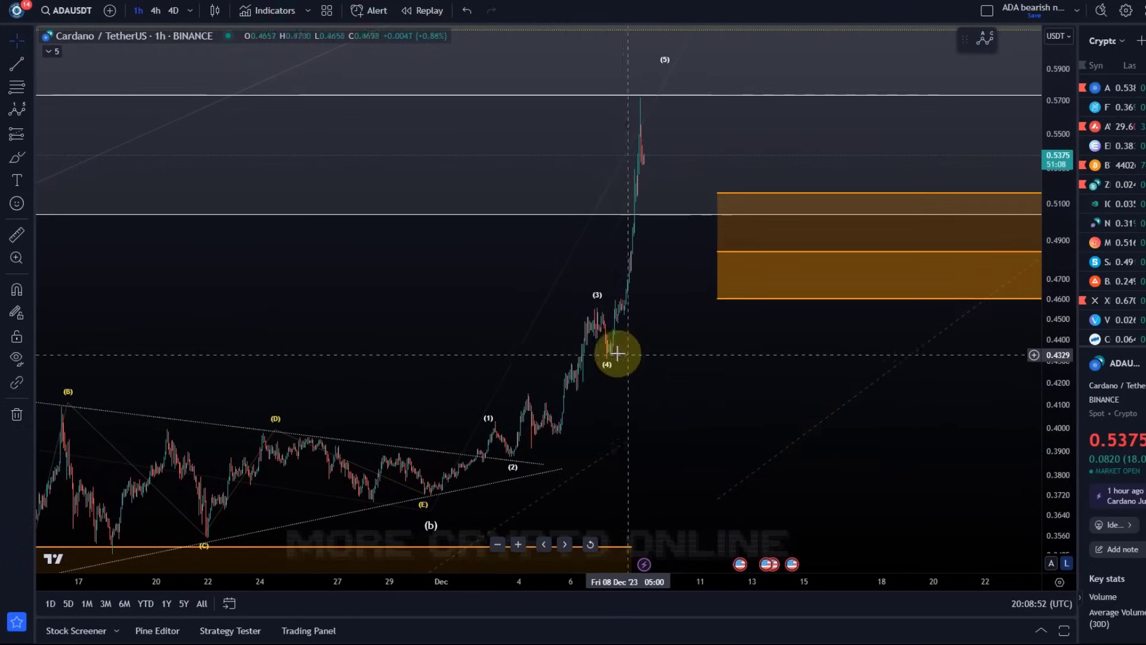
pyautogui.click(612, 372)
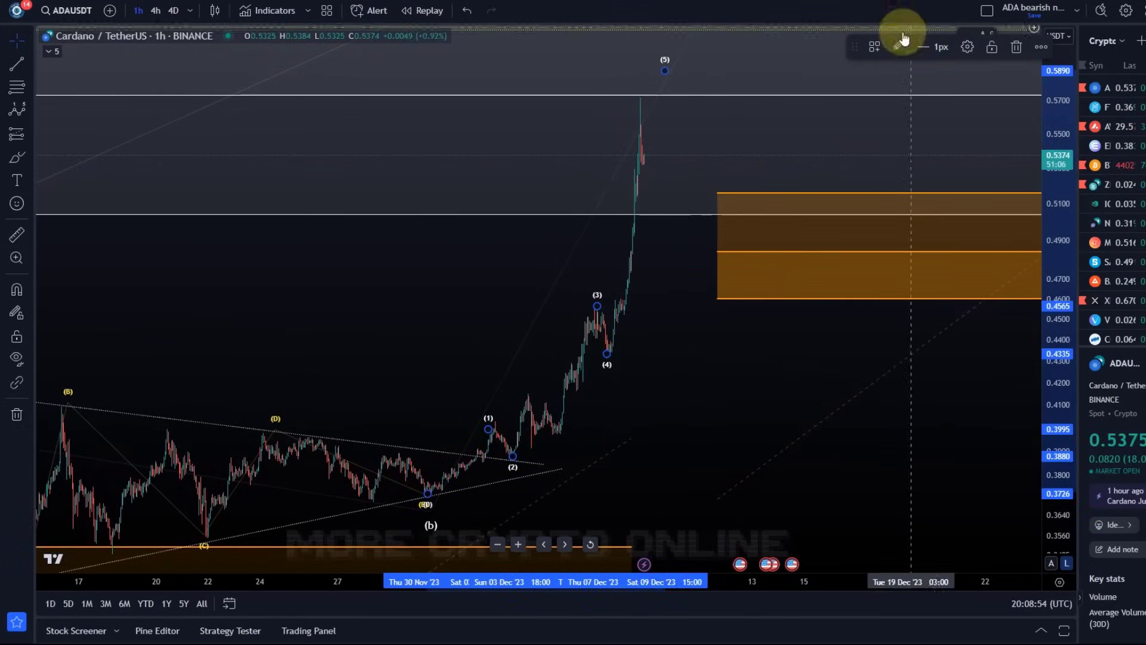
pyautogui.click(898, 52)
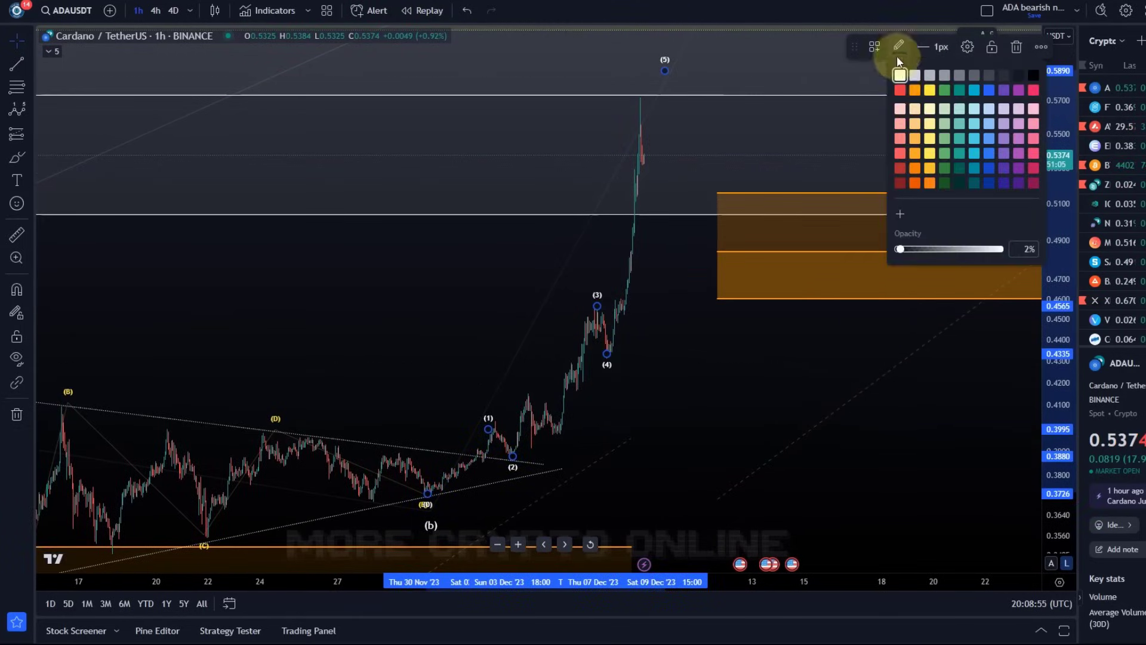
pyautogui.click(930, 107)
pyautogui.scroll(-3, 625, 396)
pyautogui.scroll(-2, 997, 295)
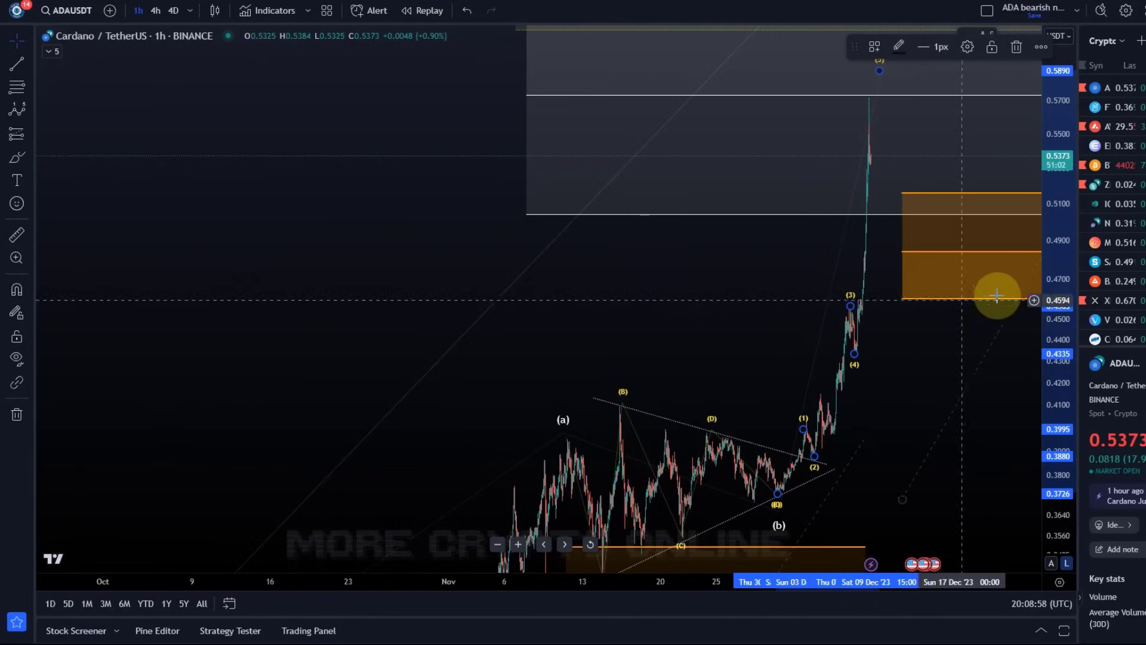
pyautogui.click(895, 46)
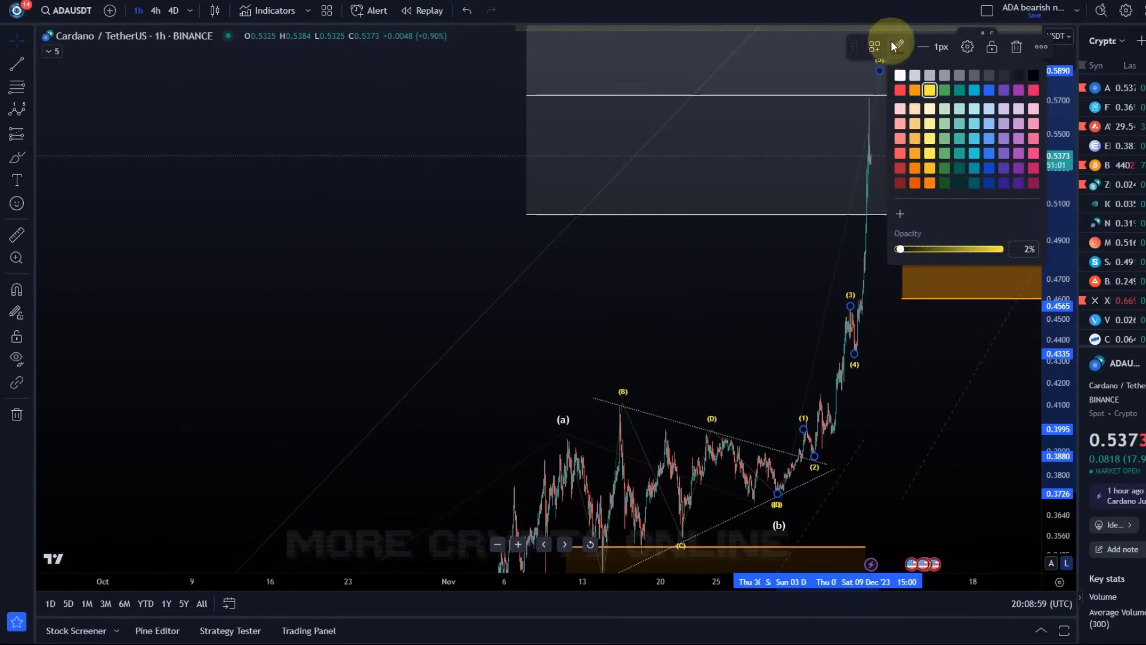
pyautogui.click(900, 75)
# Step: Move the (c) point to about 0.6255 on 9 Dec and the impulse's (5) point just below it, at about 0.6138
pyautogui.moveTo(898, 440); pyautogui.dragTo(762, 520)
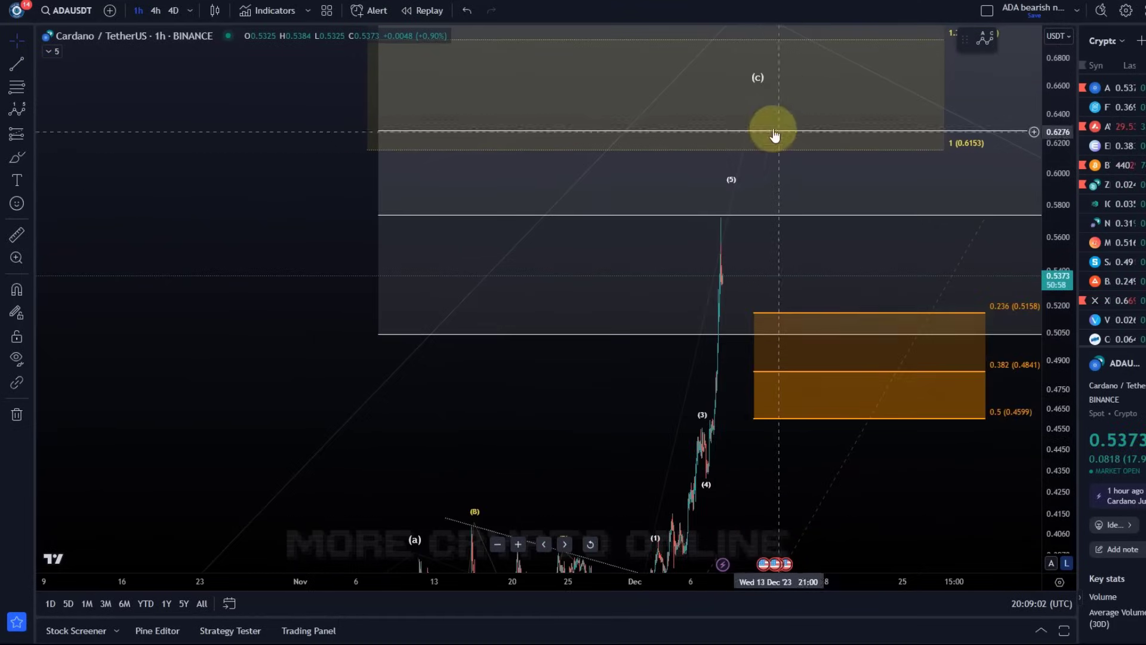
pyautogui.click(759, 89)
pyautogui.moveTo(732, 111); pyautogui.dragTo(729, 134)
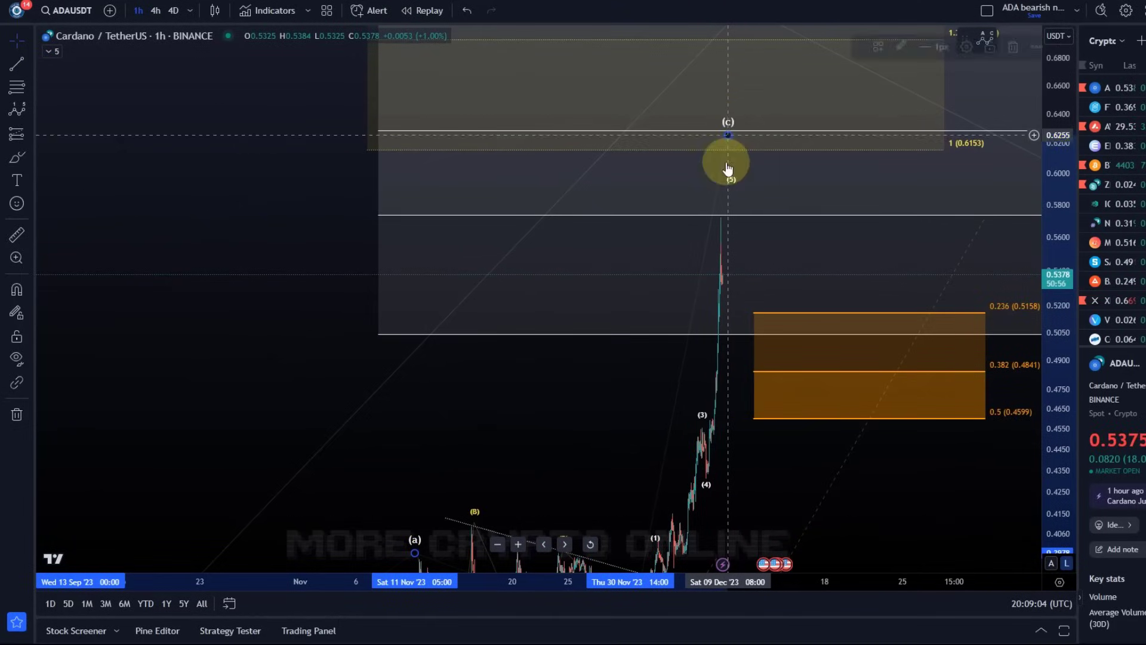
pyautogui.moveTo(735, 184); pyautogui.dragTo(732, 152)
# Step: Switch the chart to the 30-minute interval, framing the rally from wave (4) up to the target zone
pyautogui.hscroll(5, 588, 384)
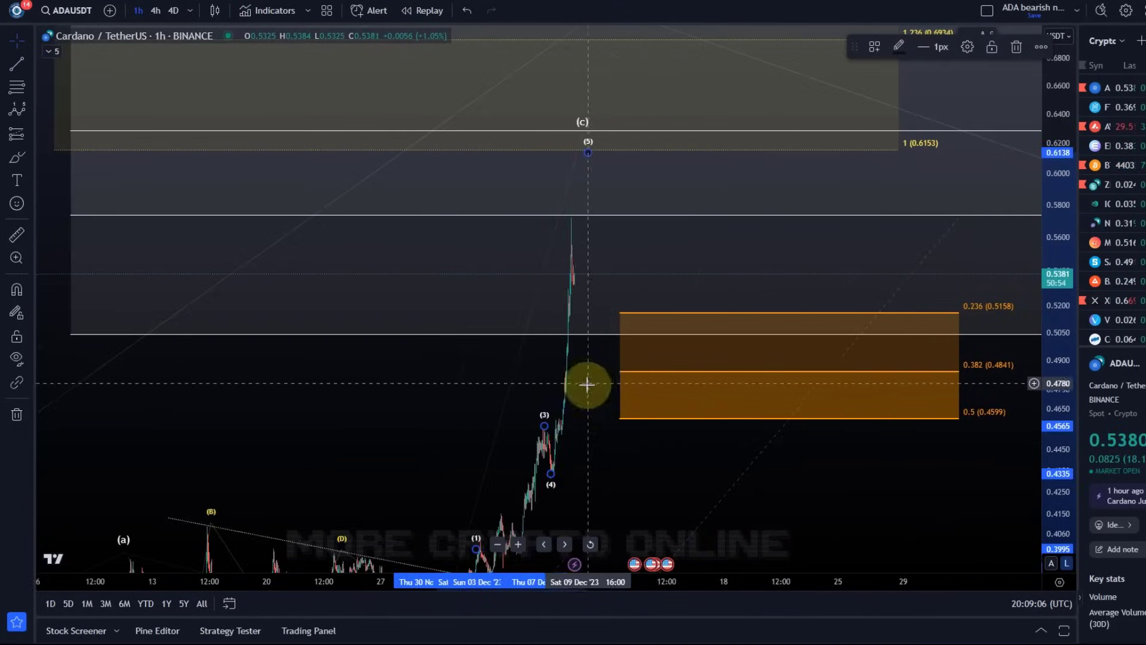
pyautogui.scroll(5, 1028, 501)
pyautogui.scroll(5, 877, 452)
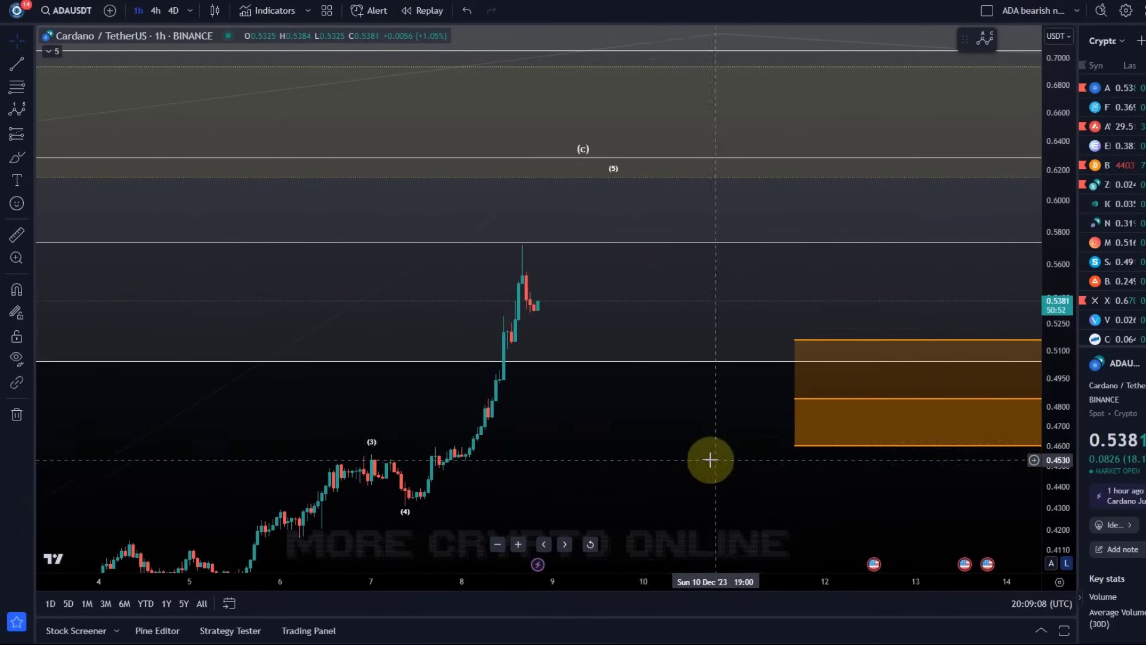
pyautogui.click(189, 11)
pyautogui.click(231, 134)
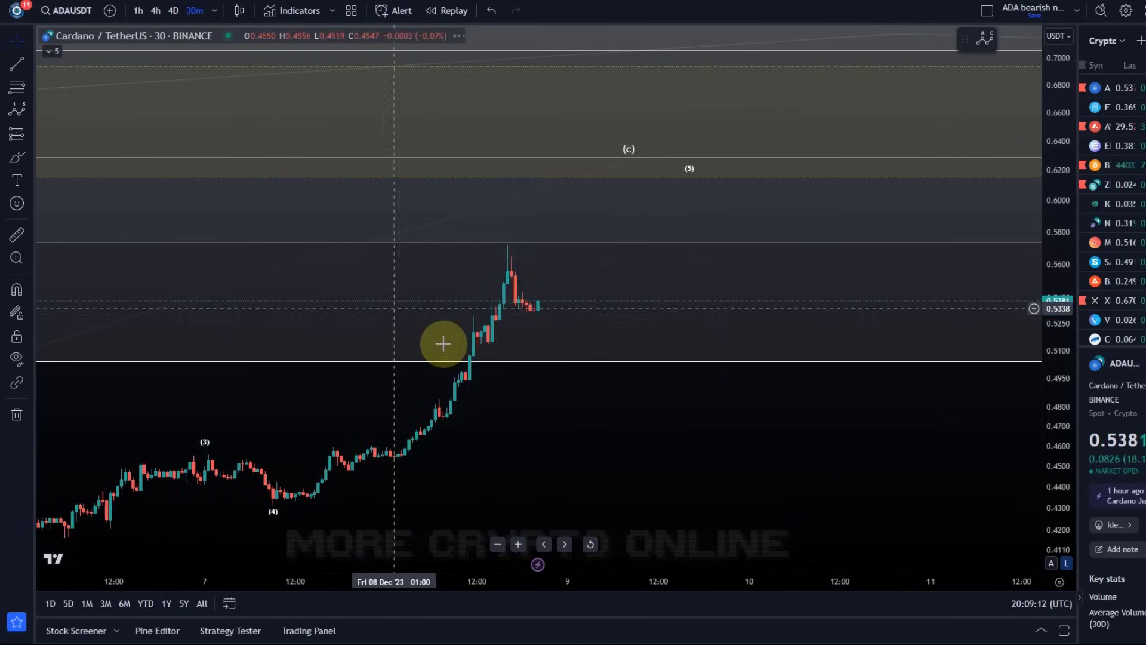
pyautogui.scroll(-3, 443, 340)
pyautogui.moveTo(1049, 343); pyautogui.dragTo(707, 345)
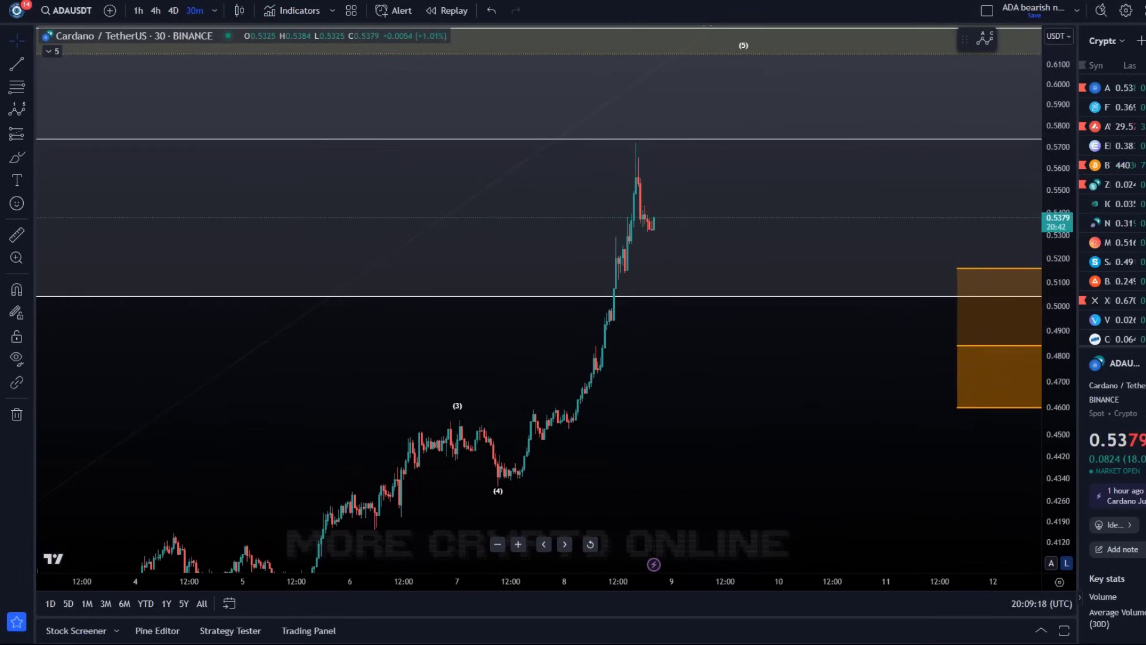
pyautogui.click(9, 117)
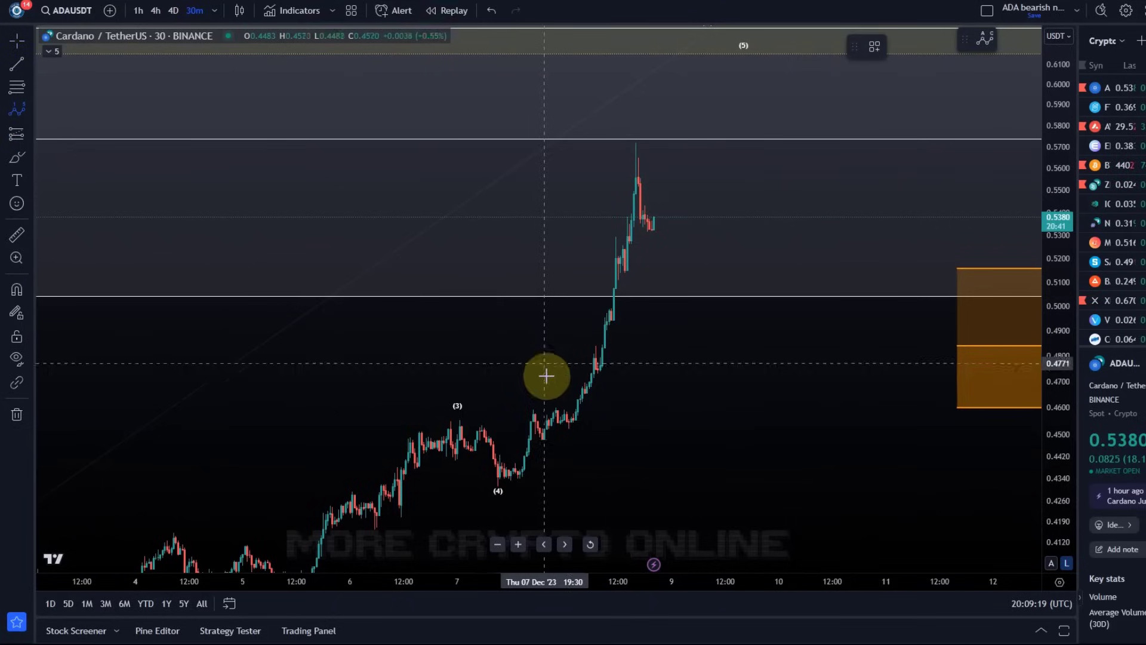
pyautogui.click(505, 481)
pyautogui.click(531, 412)
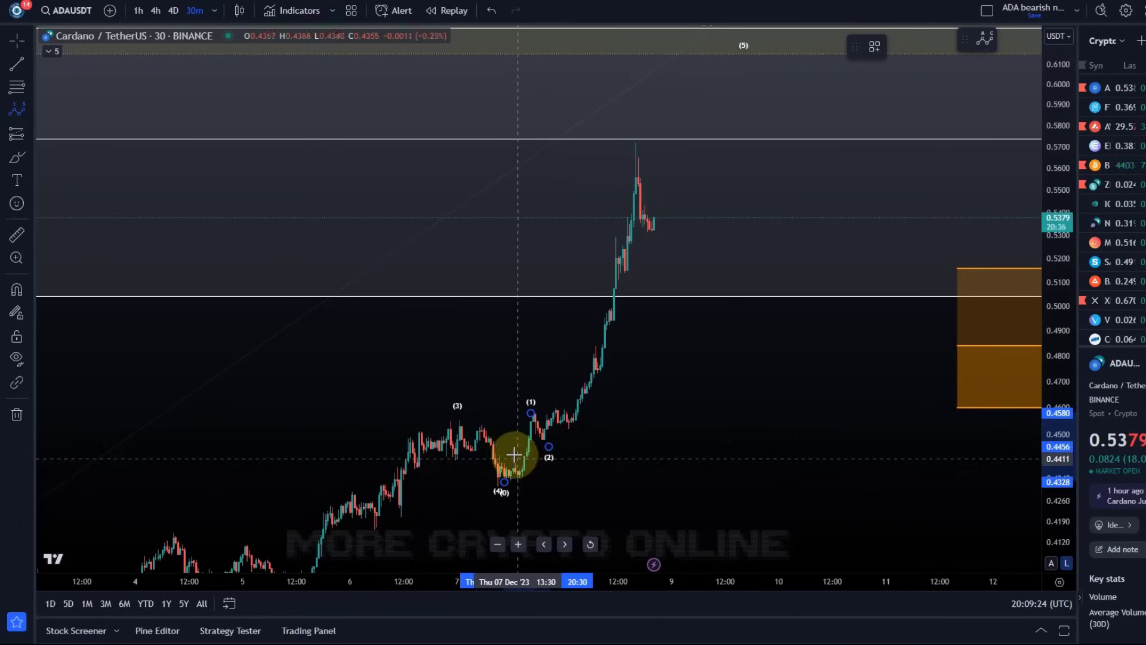
pyautogui.press('Escape')
# Step: Draw an Elliott impulse from the wave (4) low at about 0.4323 with (1) at 0.4418, (2) 0.4379, (3) 0.5740, (4) 0.5366 and (5) 0.5979
pyautogui.click(16, 111)
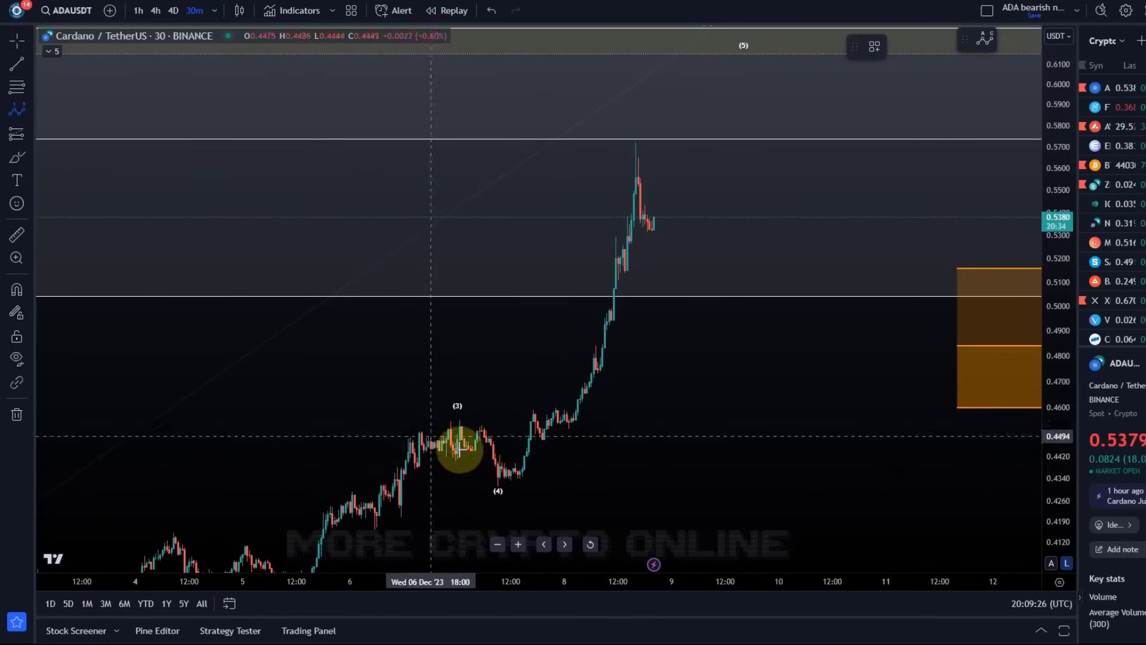
pyautogui.click(496, 482)
pyautogui.click(501, 456)
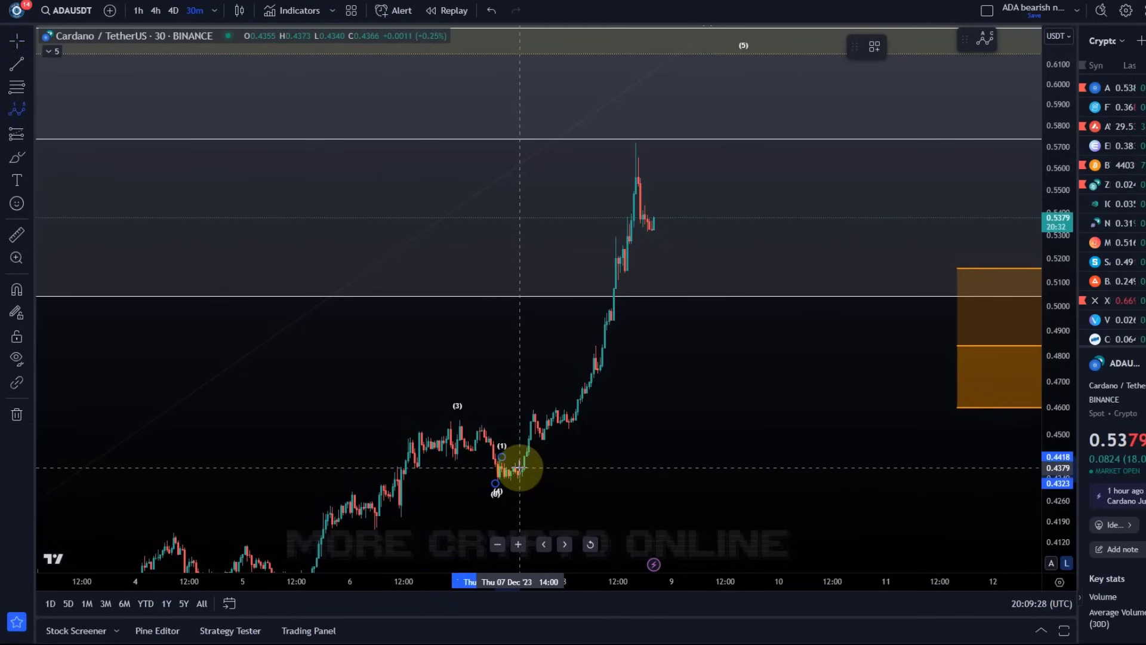
pyautogui.click(520, 469)
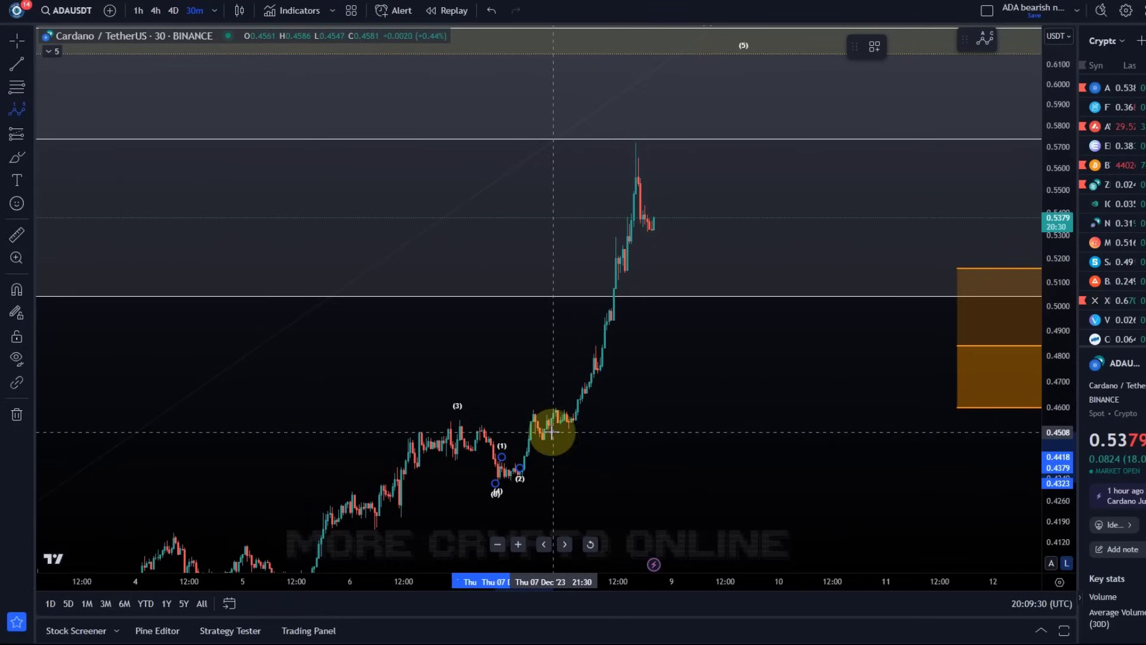
pyautogui.click(633, 153)
pyautogui.click(658, 220)
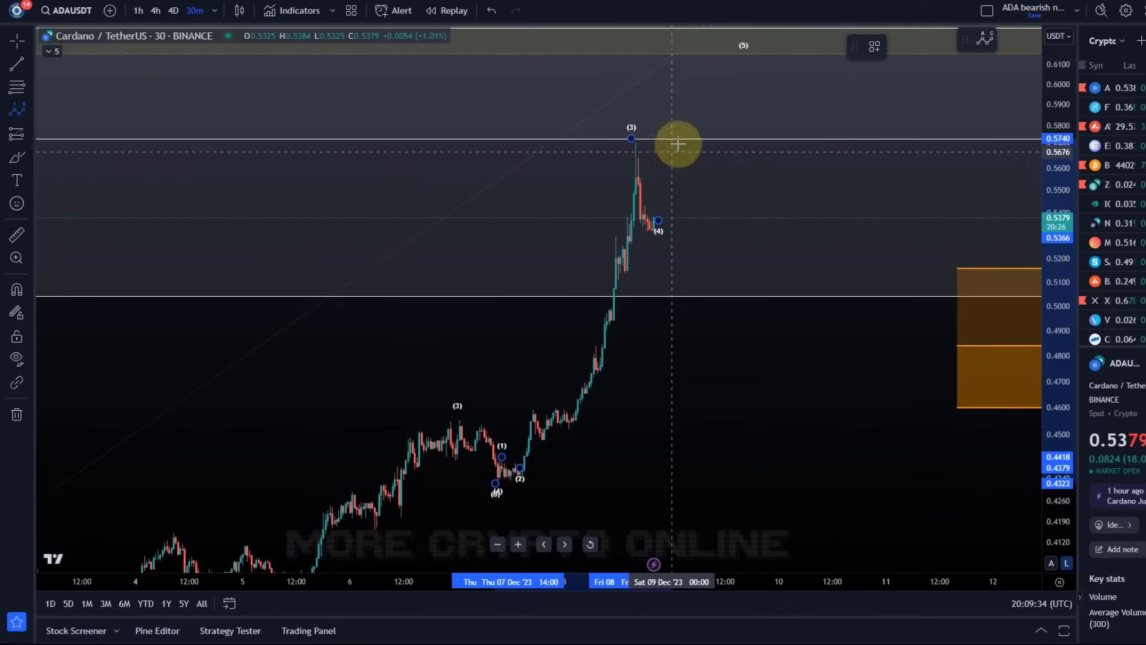
pyautogui.click(687, 89)
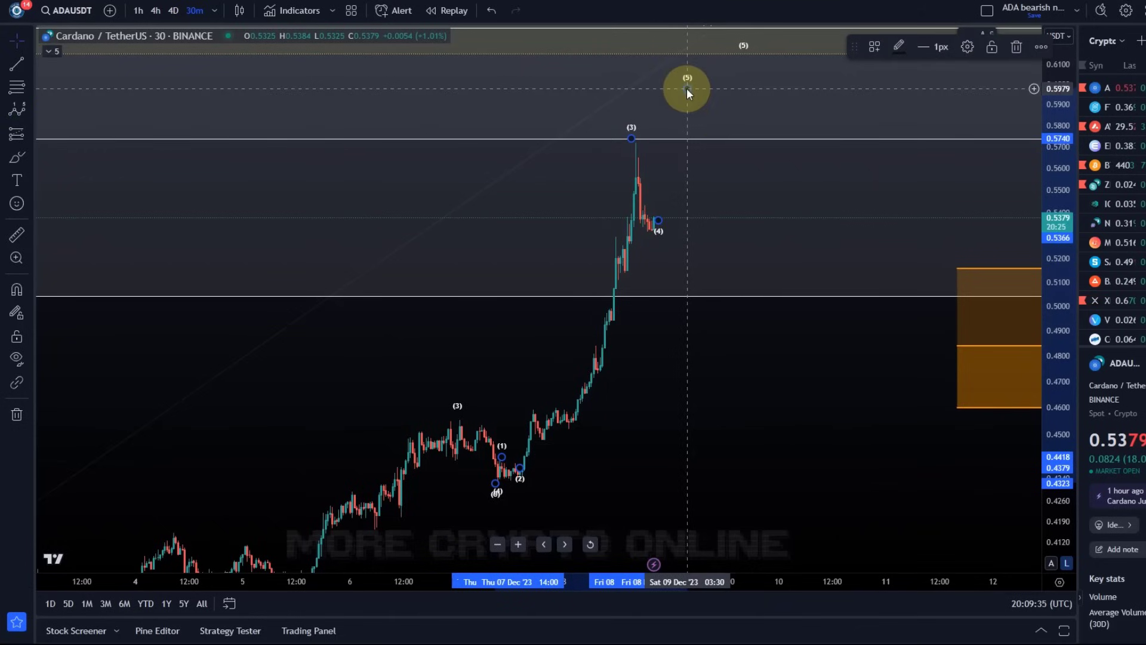
# Step: Set the degree of the new impulse wave to Minuscule
pyautogui.click(967, 46)
pyautogui.click(652, 365)
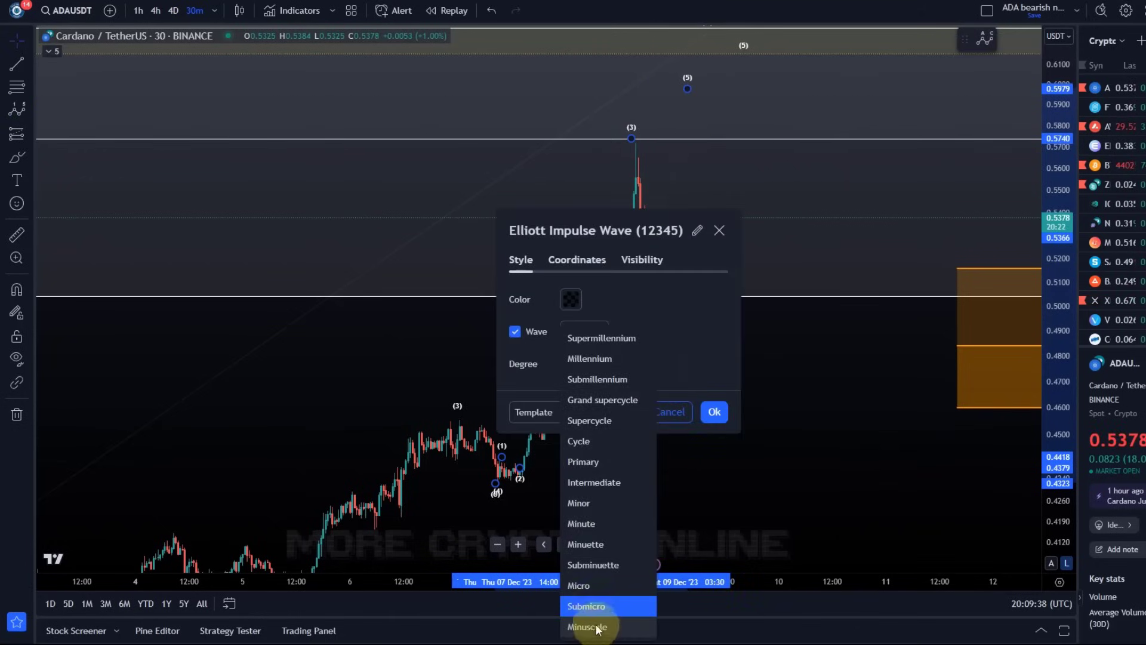
pyautogui.click(587, 625)
pyautogui.click(714, 412)
# Step: Move the larger (5) and the (c) points back to early 9 Dec, stacked above the small wave 5, with (c) at about 0.6251
pyautogui.moveTo(722, 402); pyautogui.dragTo(633, 510)
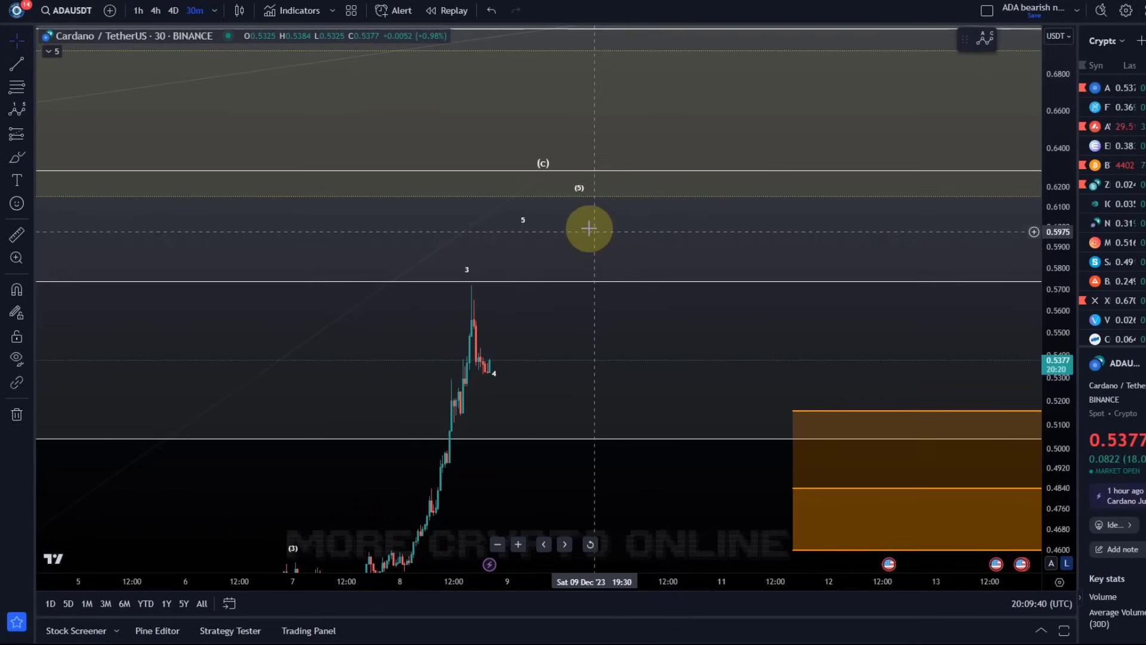
pyautogui.moveTo(578, 198)
pyautogui.mouseDown()
pyautogui.moveTo(523, 203)
pyautogui.moveTo(524, 177)
pyautogui.mouseUp()
pyautogui.click(540, 179)
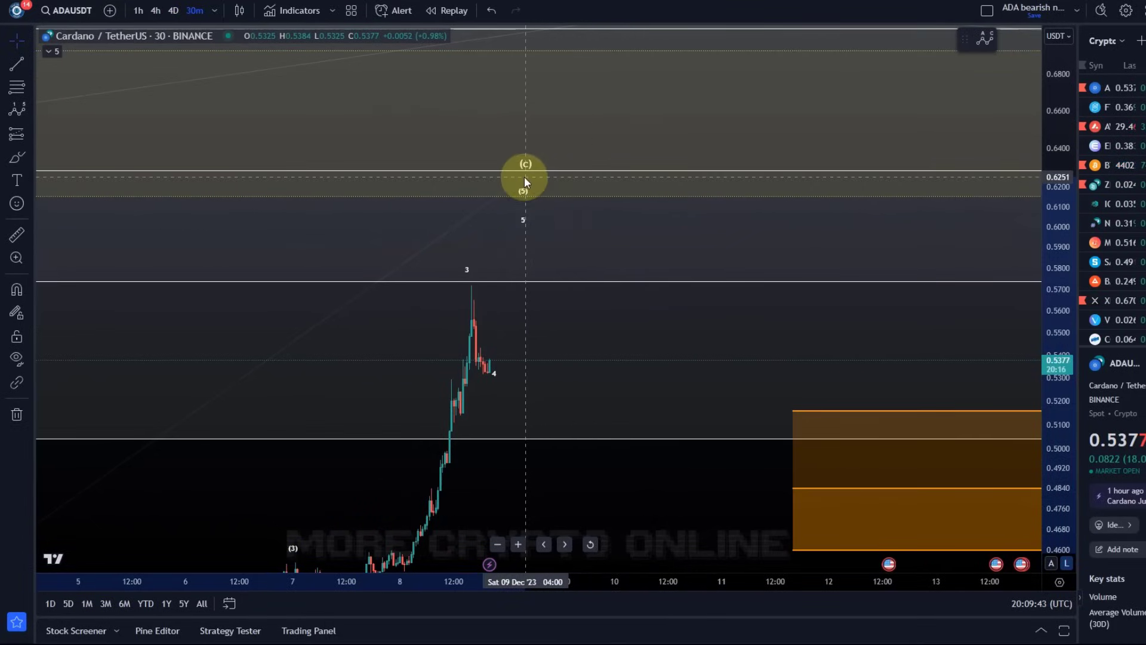
pyautogui.click(540, 394)
pyautogui.click(492, 10)
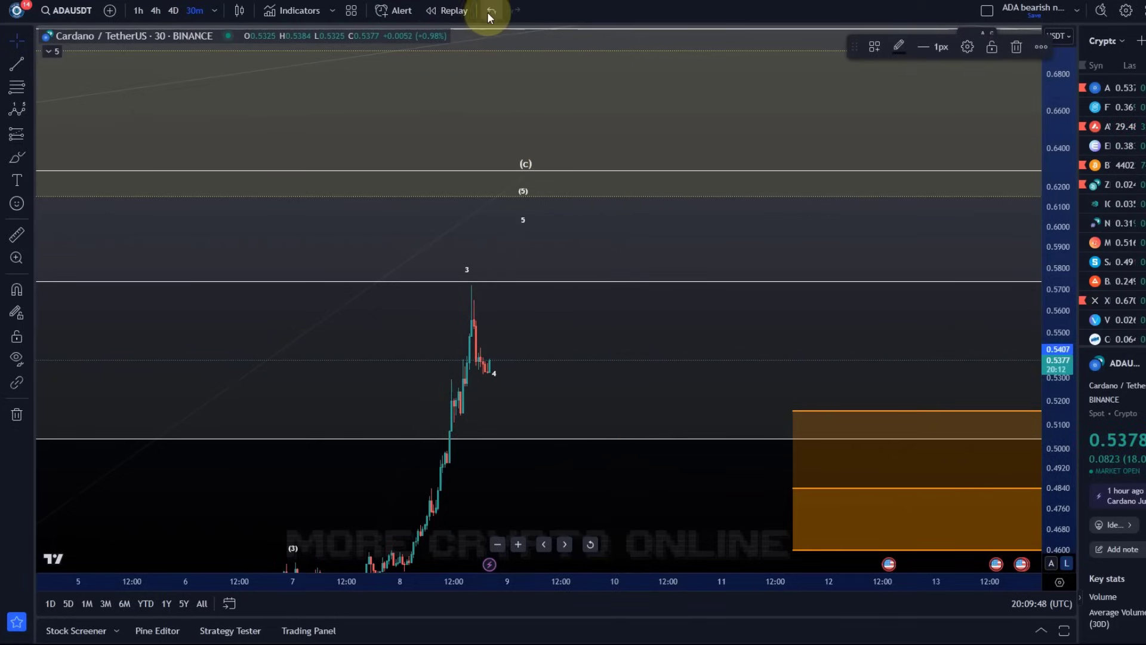
# Step: Move the small impulse's wave 4 point to about 0.5301 on 9 Dec
pyautogui.moveTo(605, 457); pyautogui.dragTo(667, 295)
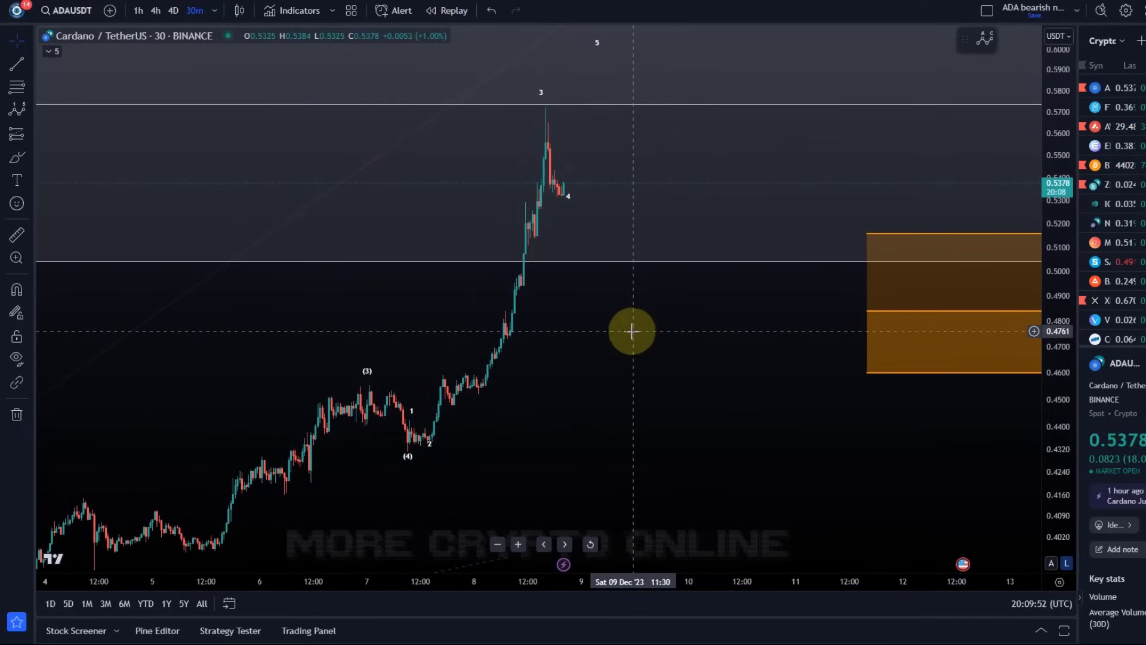
pyautogui.scroll(-3, 674, 350)
pyautogui.moveTo(674, 351); pyautogui.dragTo(215, 432)
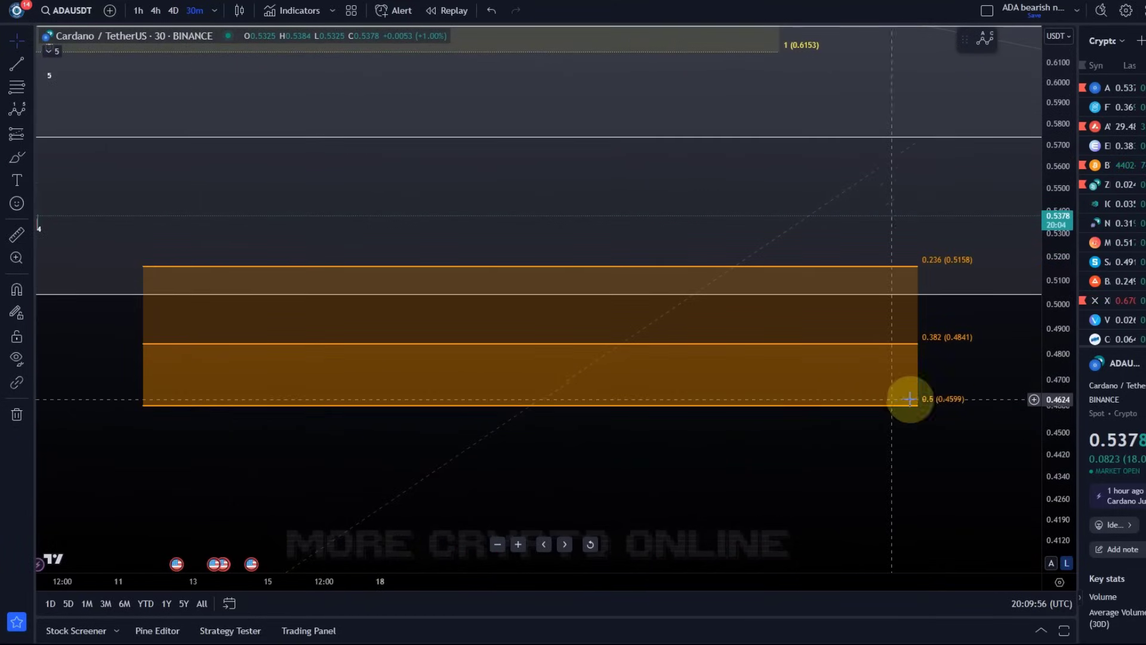
pyautogui.moveTo(320, 457); pyautogui.dragTo(627, 499)
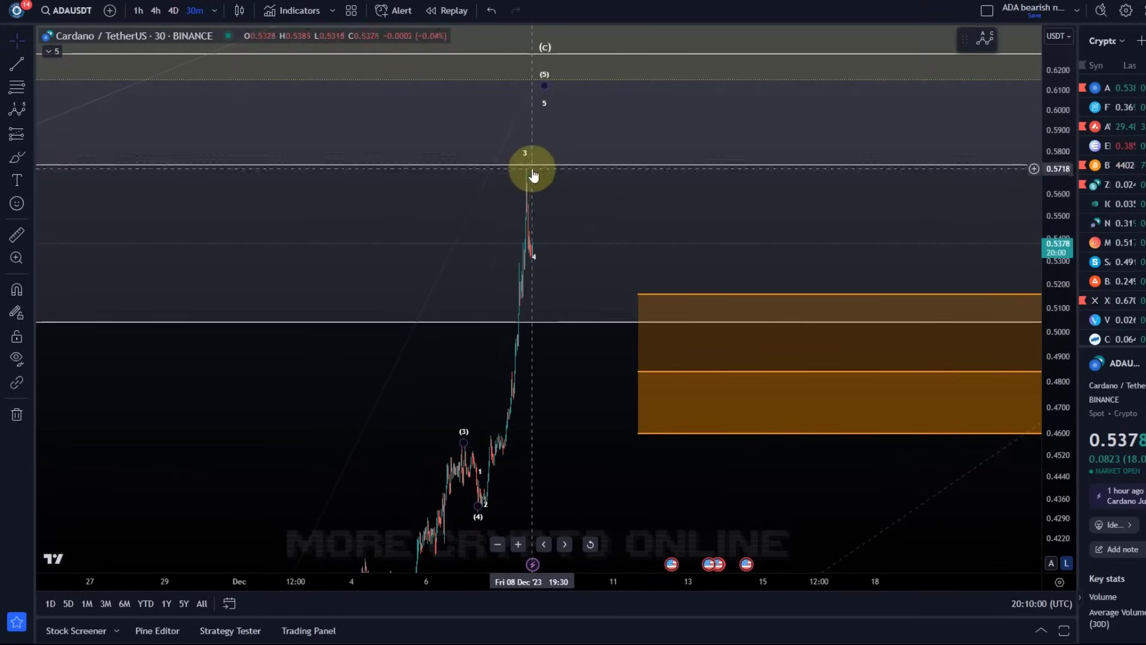
pyautogui.click(550, 267)
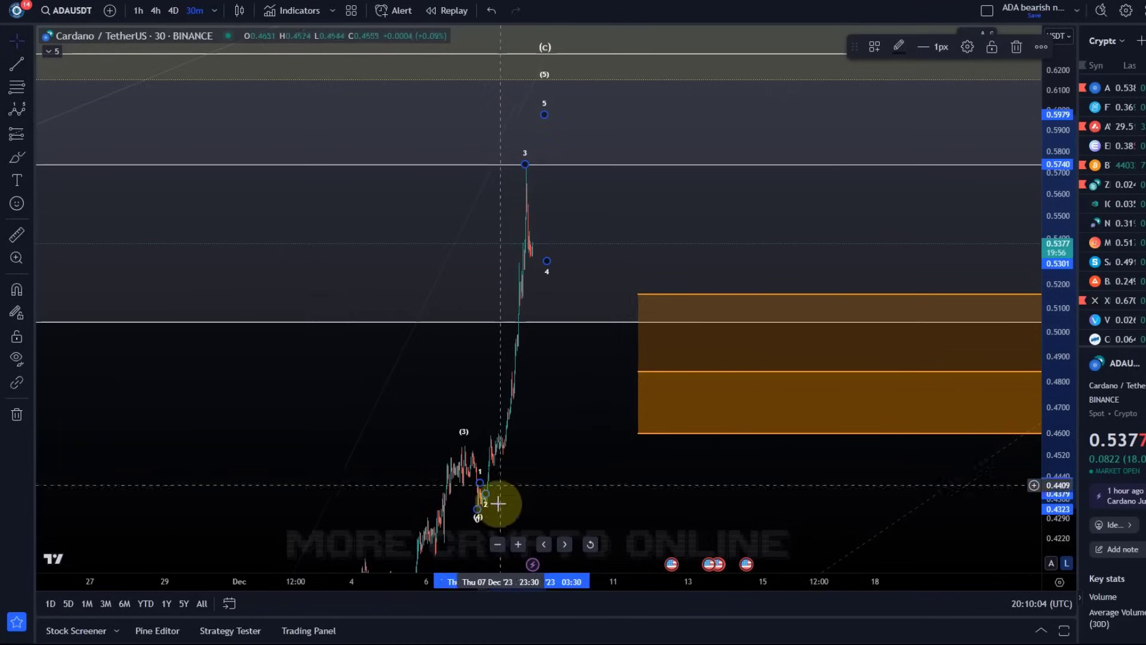
# Step: Draw a Fib Retracement of the wave 3 rally from about 0.4333 to 0.5725, and delete it
pyautogui.click(24, 87)
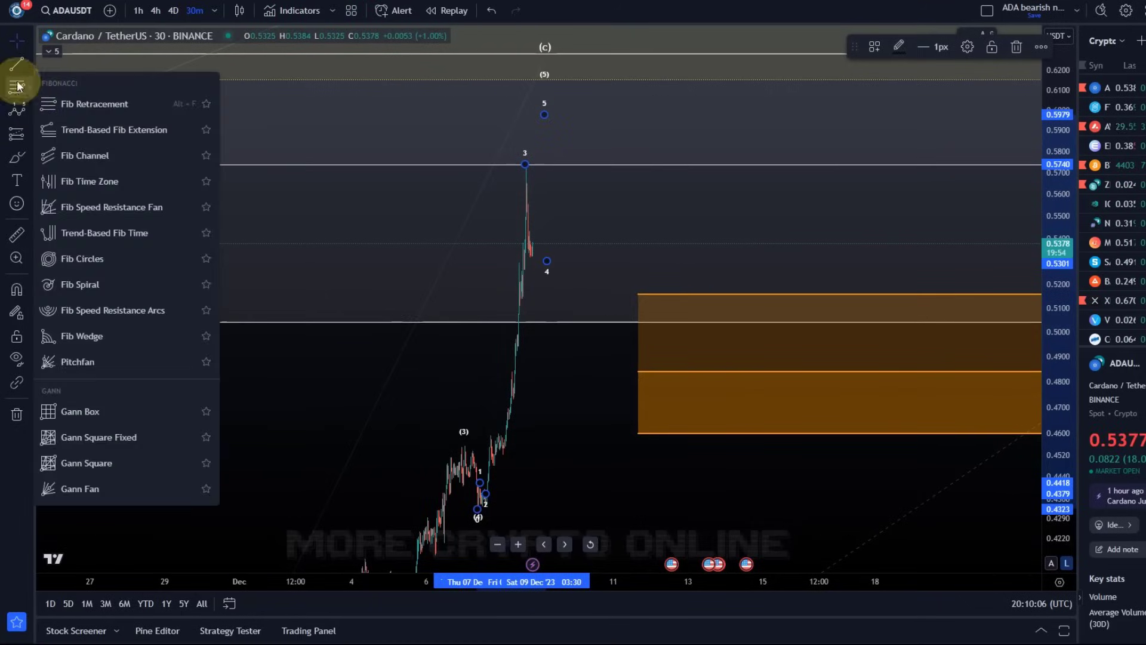
pyautogui.click(84, 103)
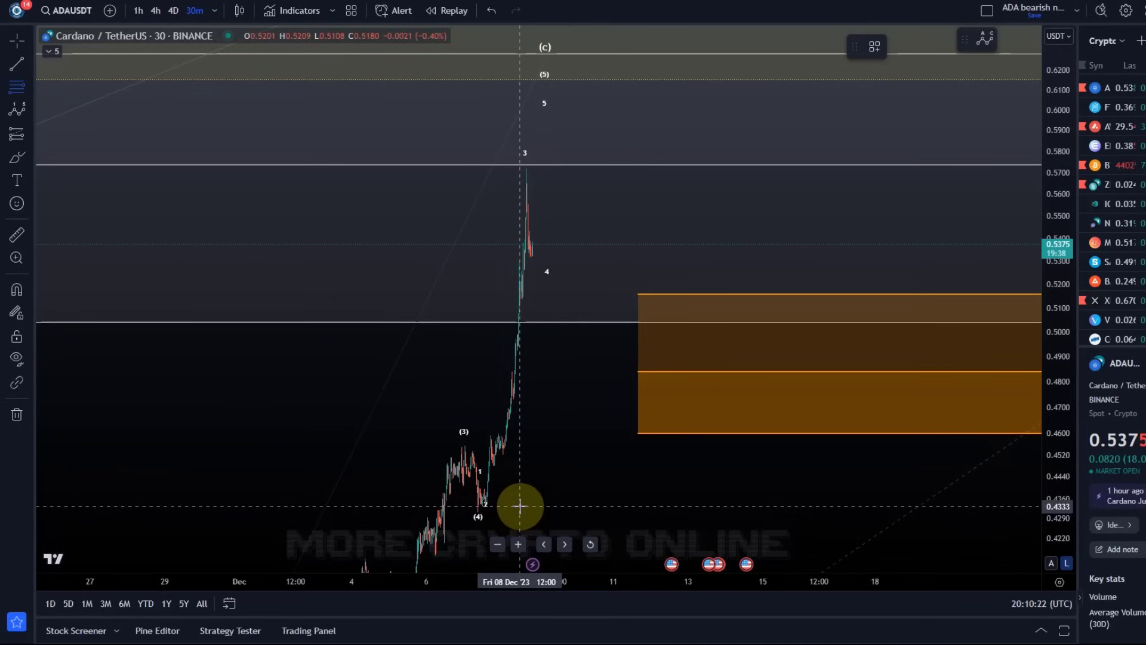
pyautogui.moveTo(526, 484)
pyautogui.mouseDown()
pyautogui.moveTo(583, 149)
pyautogui.moveTo(558, 130)
pyautogui.moveTo(594, 128)
pyautogui.moveTo(603, 166)
pyautogui.mouseUp()
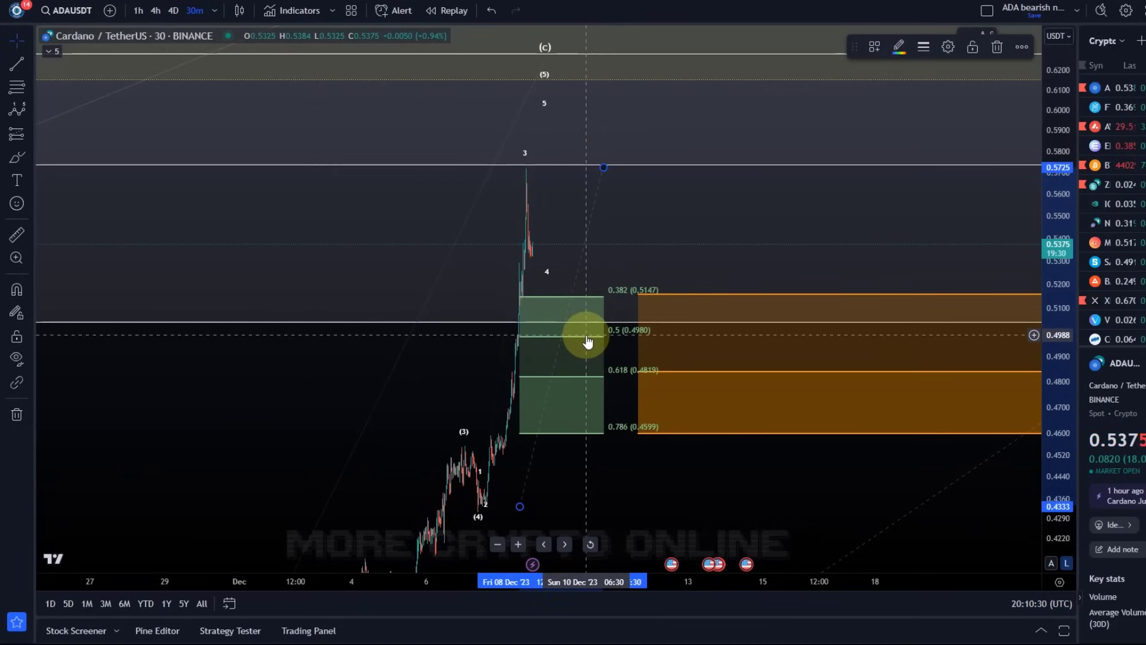
pyautogui.press('Delete')
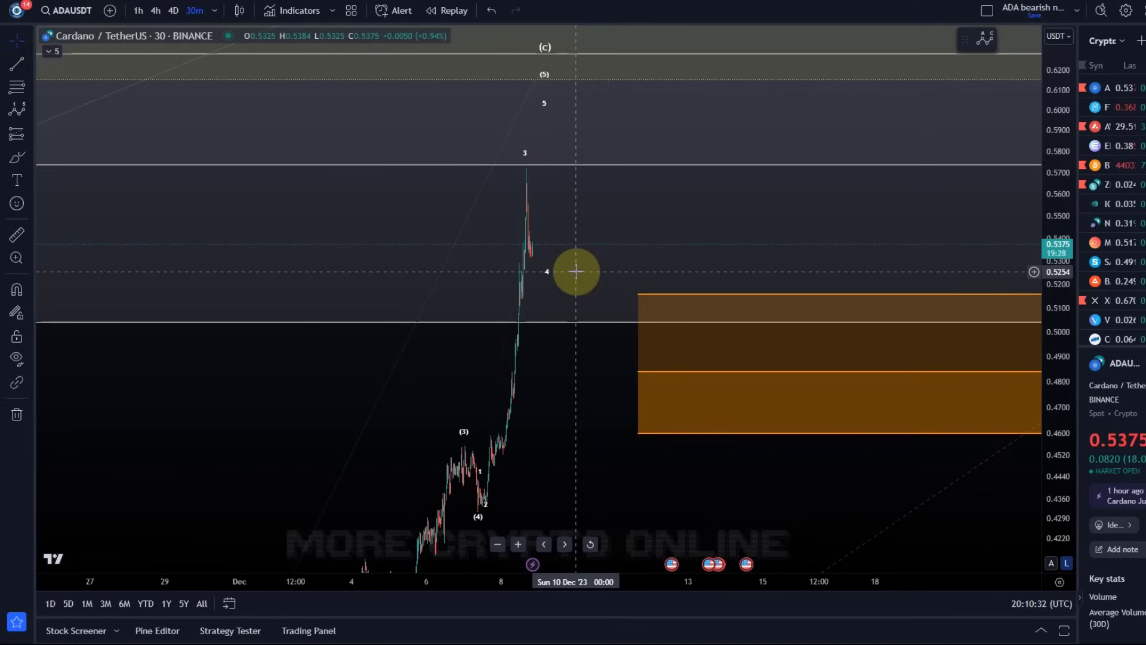
# Step: Move the small impulse's wave 4 point to about 0.5307 beside the latest candle and its wave 5 point to about 0.6071
pyautogui.moveTo(546, 259); pyautogui.dragTo(556, 324)
pyautogui.moveTo(539, 262); pyautogui.dragTo(539, 261)
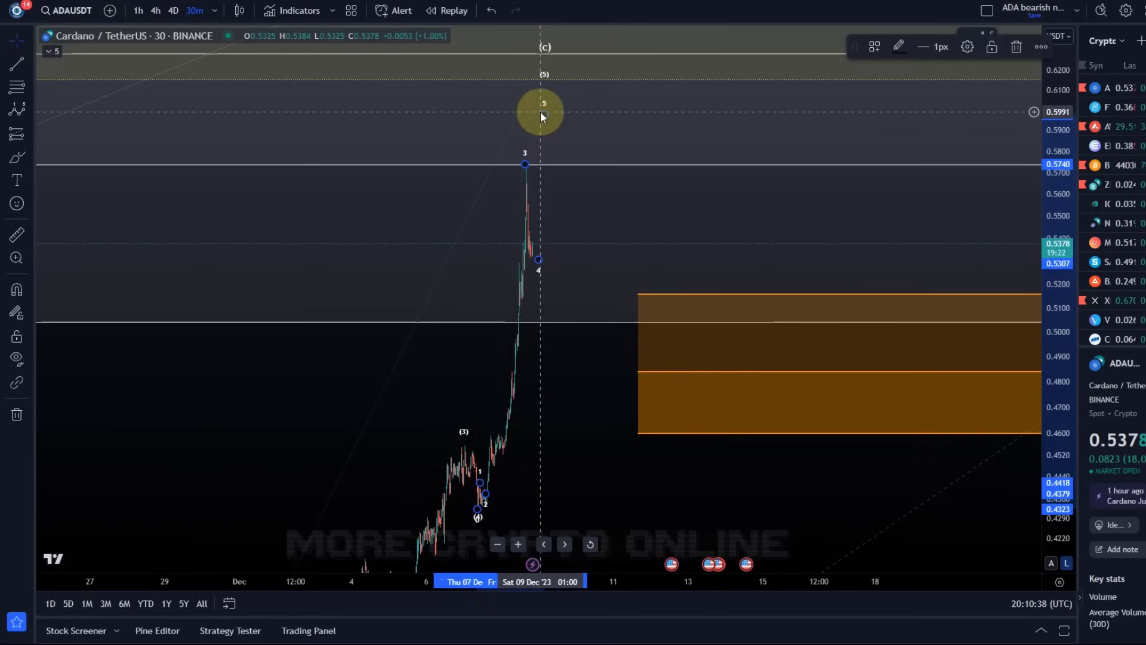
pyautogui.moveTo(543, 116)
pyautogui.mouseDown()
pyautogui.moveTo(543, 81)
pyautogui.moveTo(555, 96)
pyautogui.mouseUp()
# Step: Switch the chart to the 1-hour interval, framing the full upside target zones together with the orange retracement area
pyautogui.scroll(-3, 578, 123)
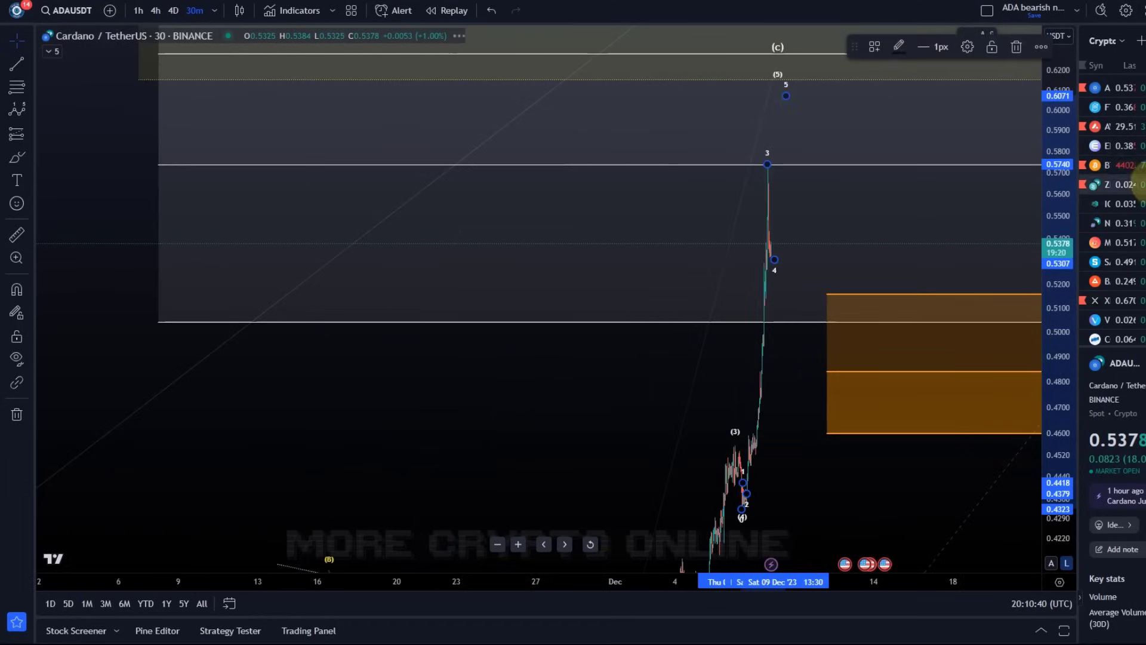
pyautogui.moveTo(1070, 183); pyautogui.dragTo(1069, 472)
pyautogui.moveTo(908, 435); pyautogui.dragTo(484, 596)
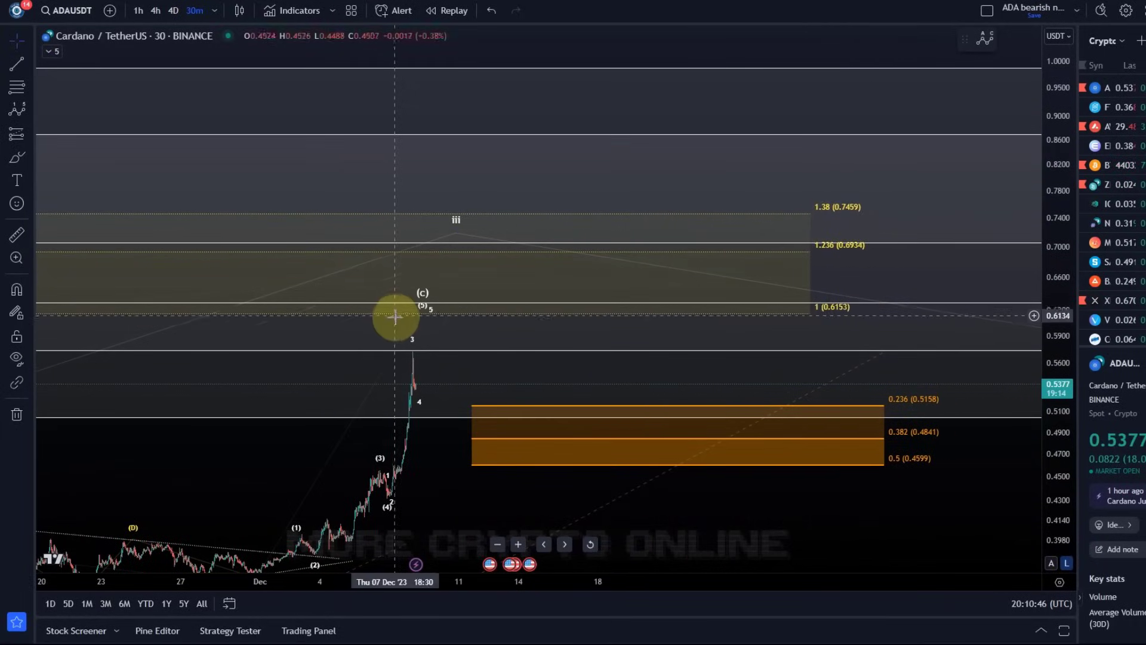
pyautogui.moveTo(419, 315); pyautogui.dragTo(525, 332)
pyautogui.click(141, 12)
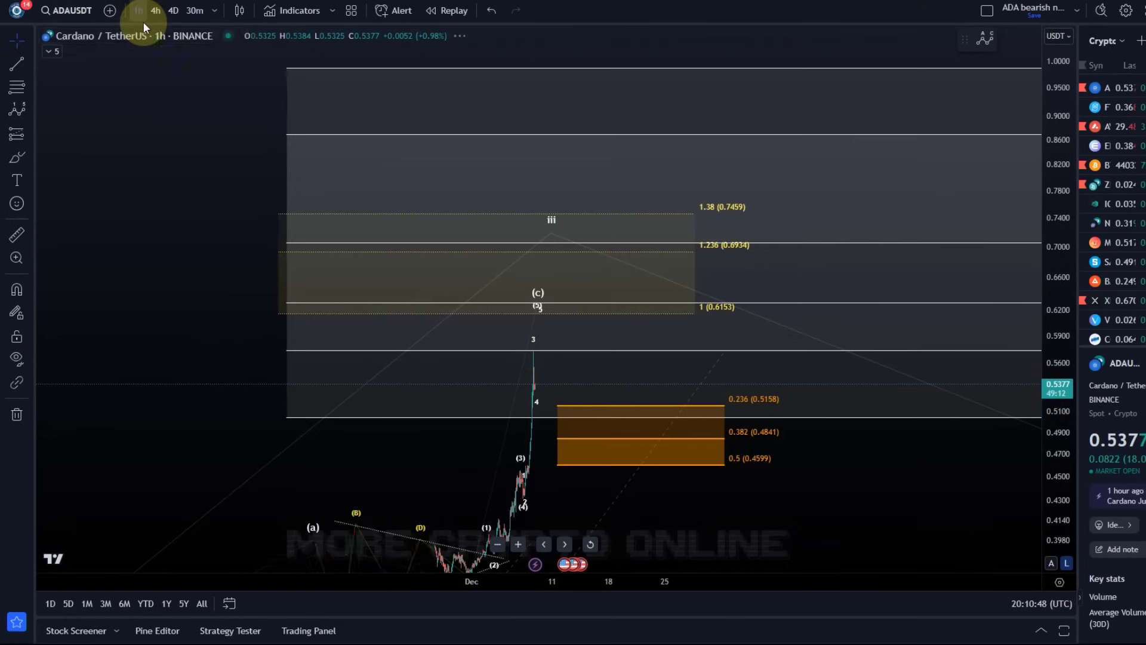